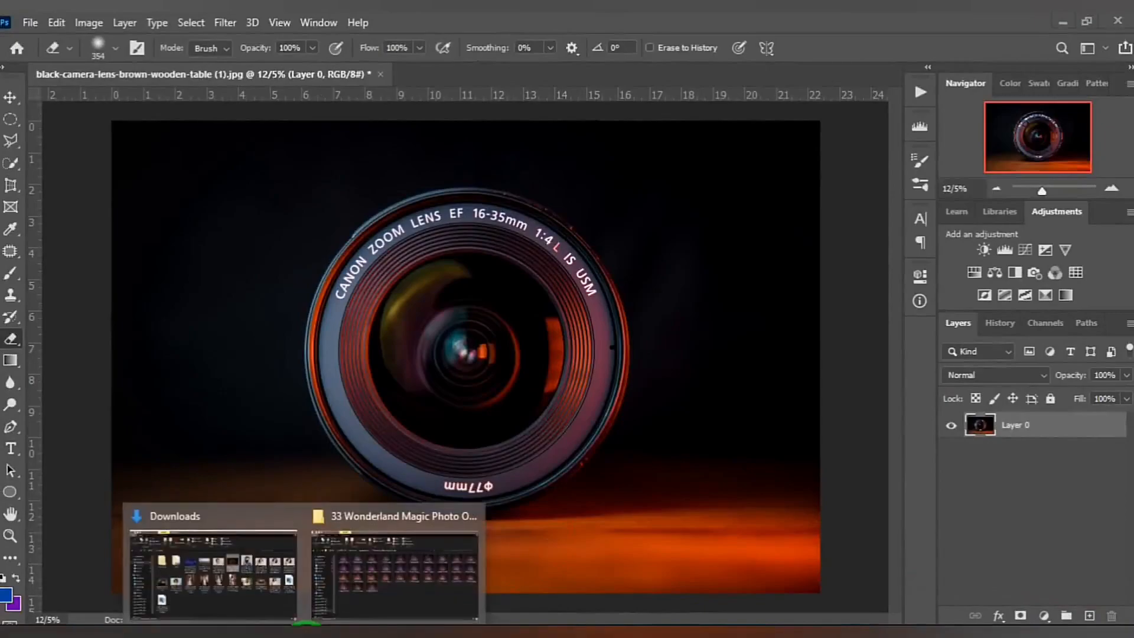
Step: Place the foggy railroad photo (beautiful-shot-railroad-with-white-fog.jpg) from the Downloads folder into the lens document as a new layer
left_click(222, 594)
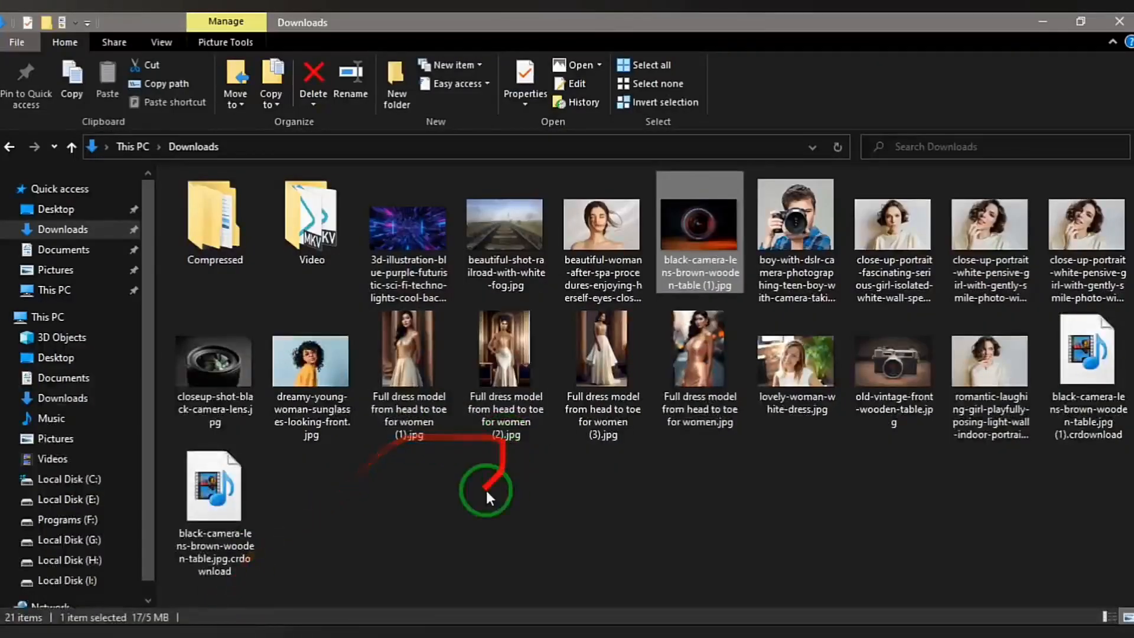
left_click(466, 526)
left_click_drag(502, 233, 420, 347)
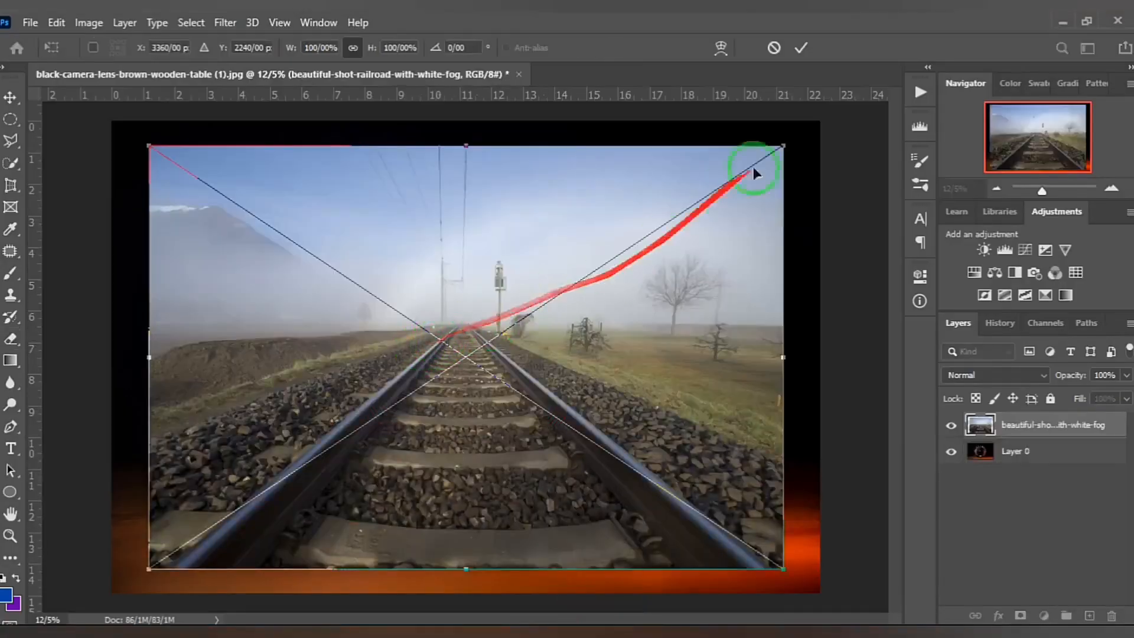
left_click(796, 48)
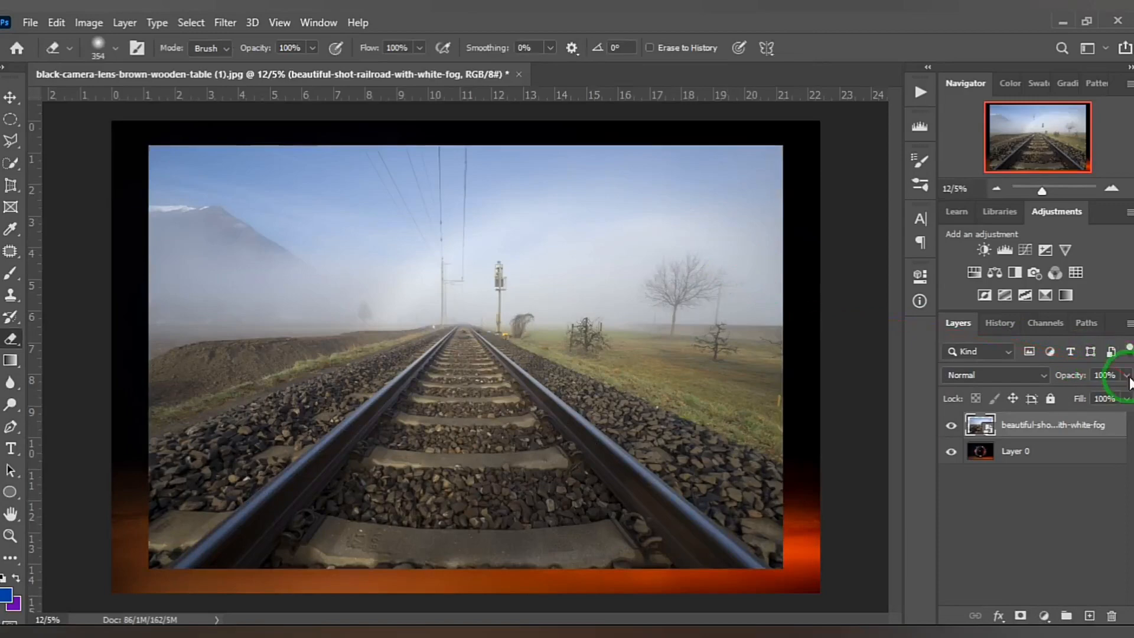
Step: Lower the railroad layer's opacity to 42% and move the photo down so the tracks' vanishing point meets the lens centre
left_click_drag(1082, 391, 1083, 391)
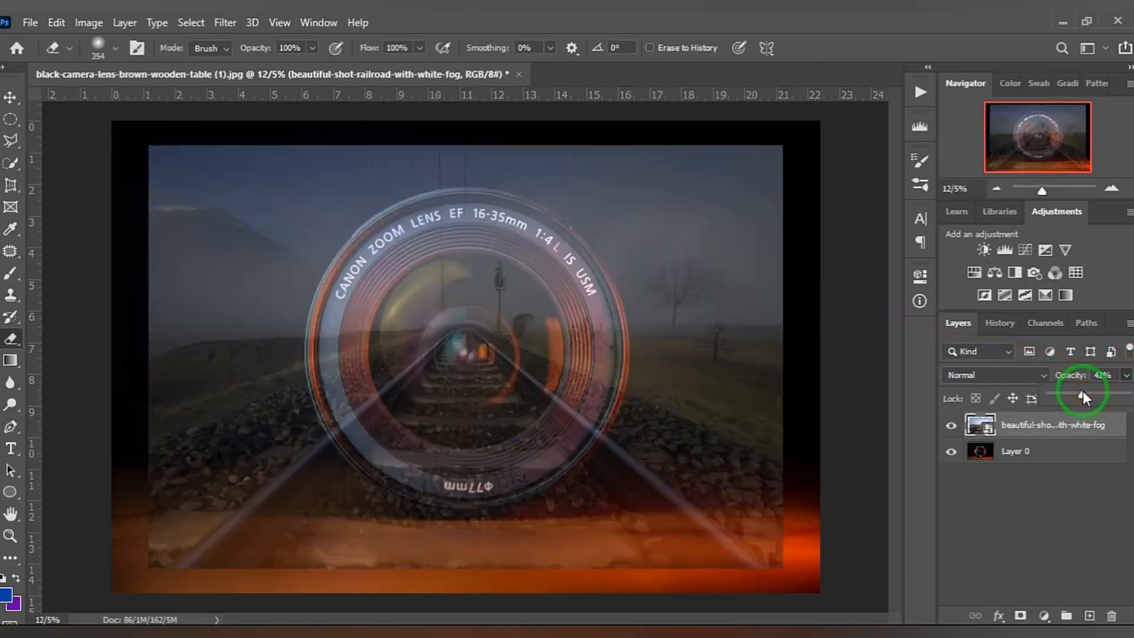
left_click(11, 95)
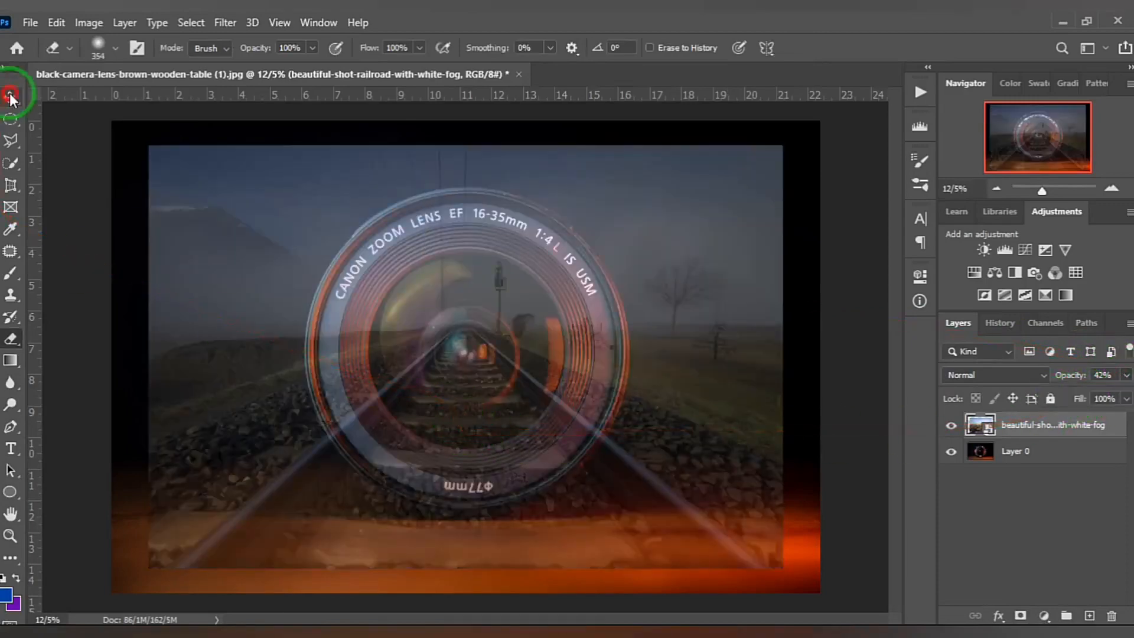
left_click_drag(576, 308, 574, 334)
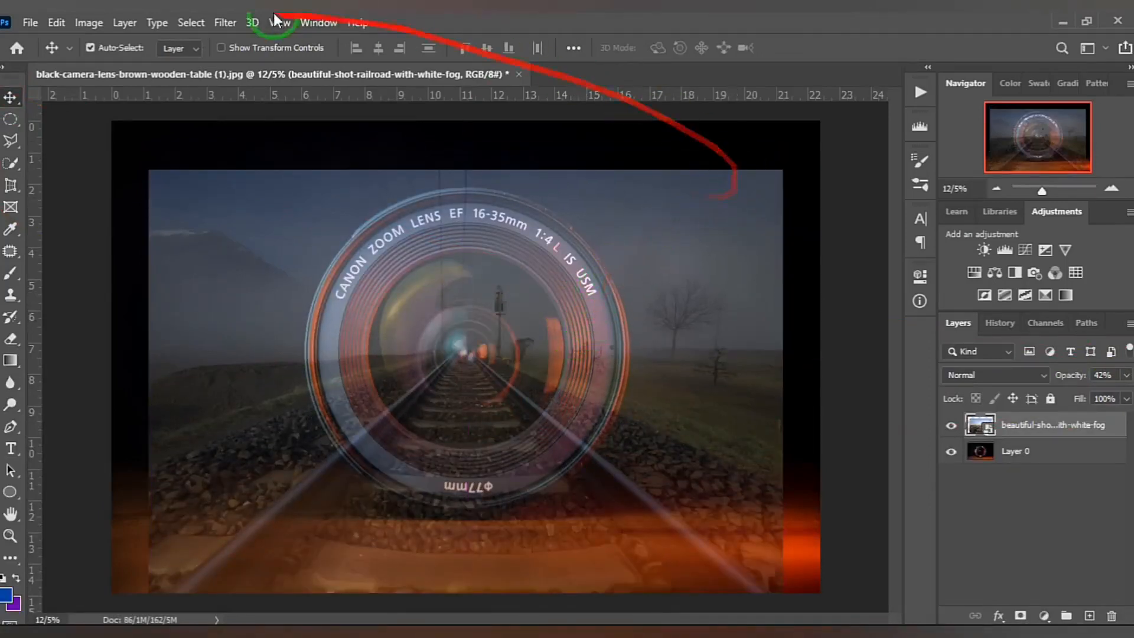
Step: Restore the railroad layer's opacity to 100%, then hide it with Layer 0 as the active layer
left_click(1127, 377)
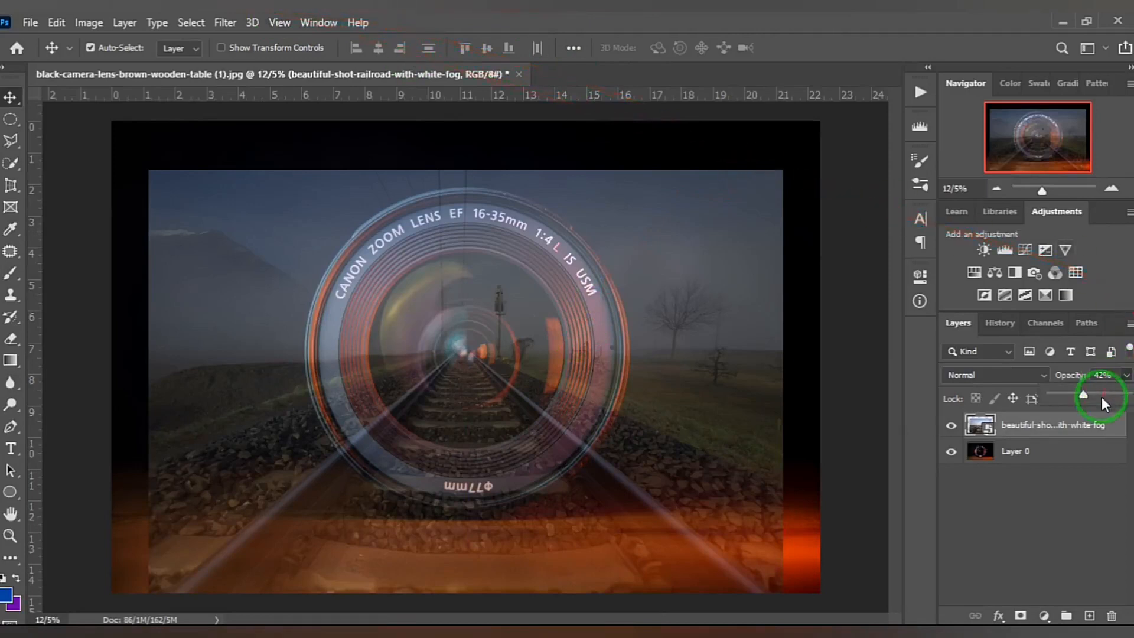
left_click_drag(1098, 392, 1128, 394)
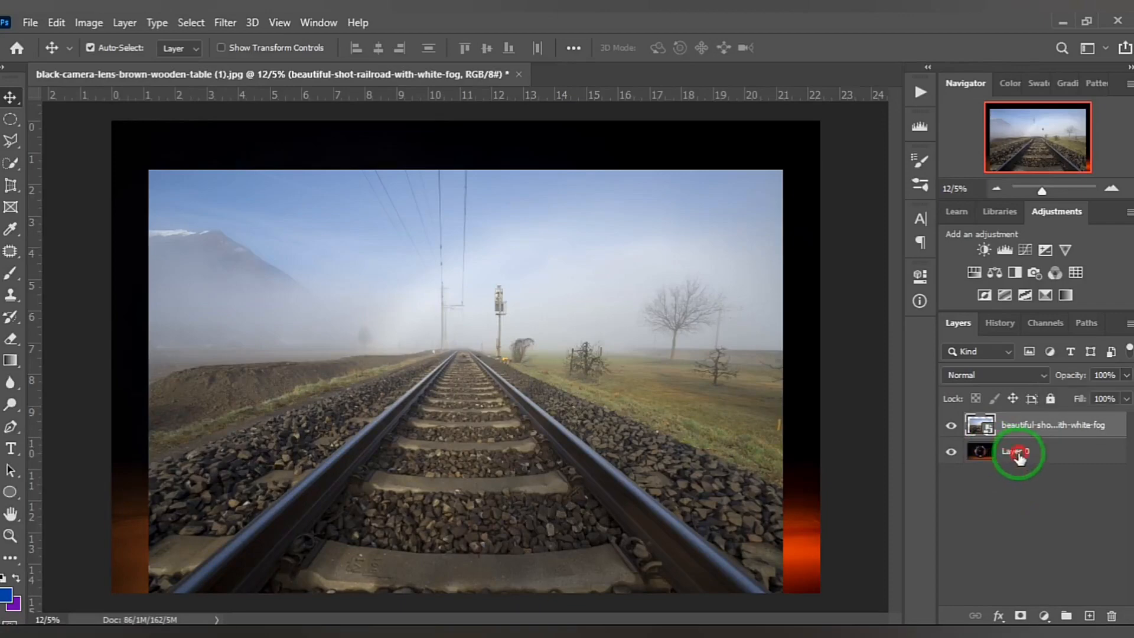
left_click(976, 442)
left_click(951, 425)
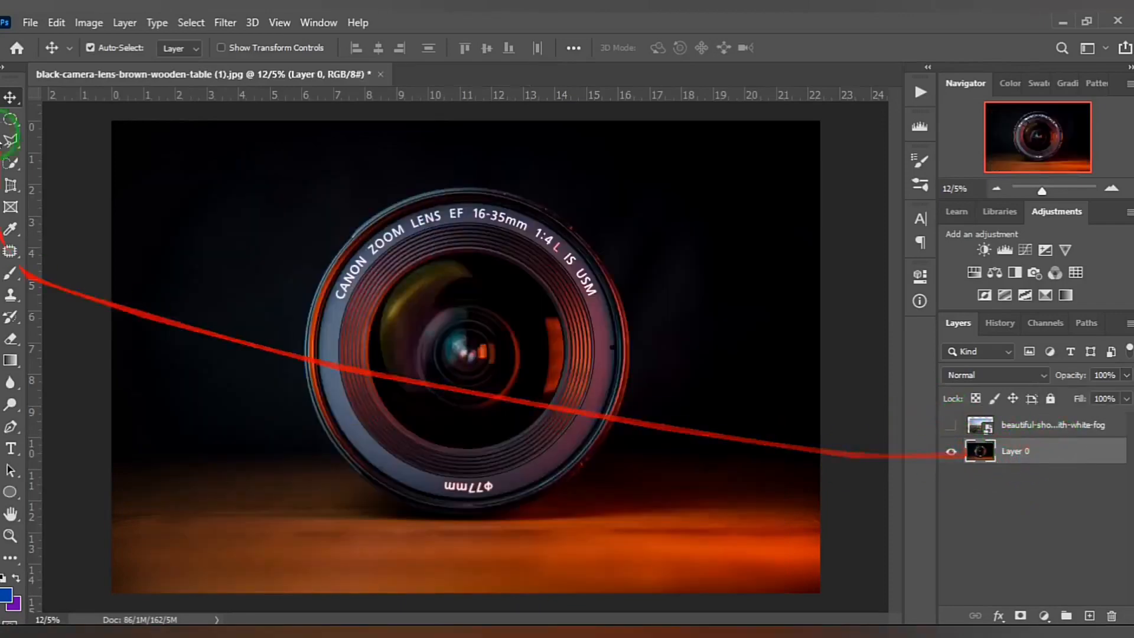
Step: Draw an elliptical selection around the inner glass of the lens, just inside the ribbed rings
left_click(11, 119)
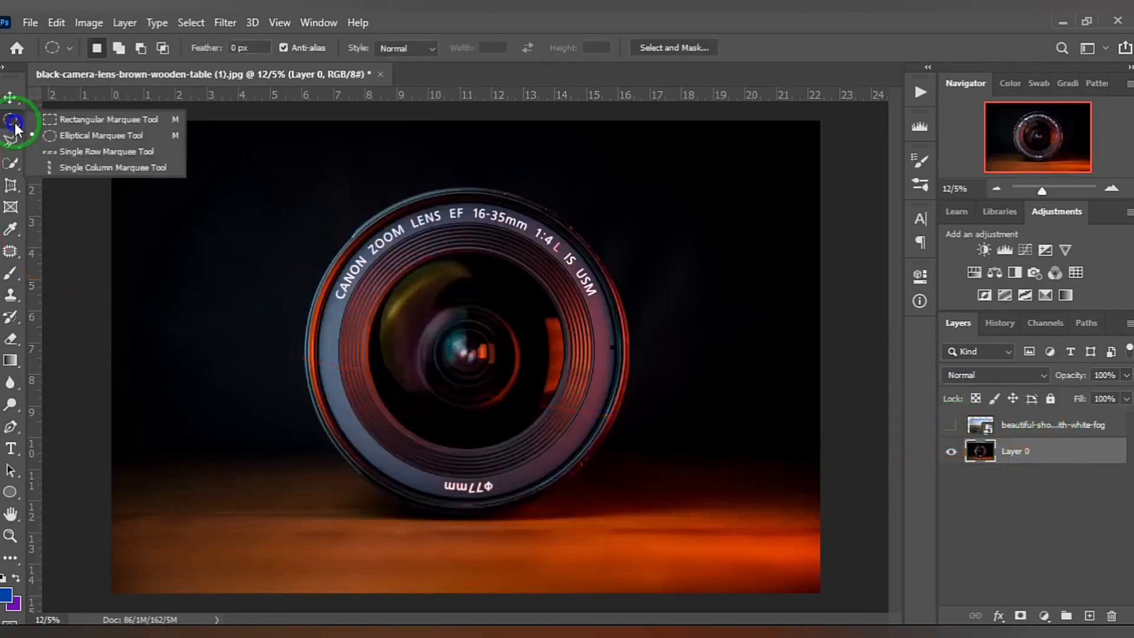
left_click(72, 139)
left_click_drag(381, 265, 496, 394)
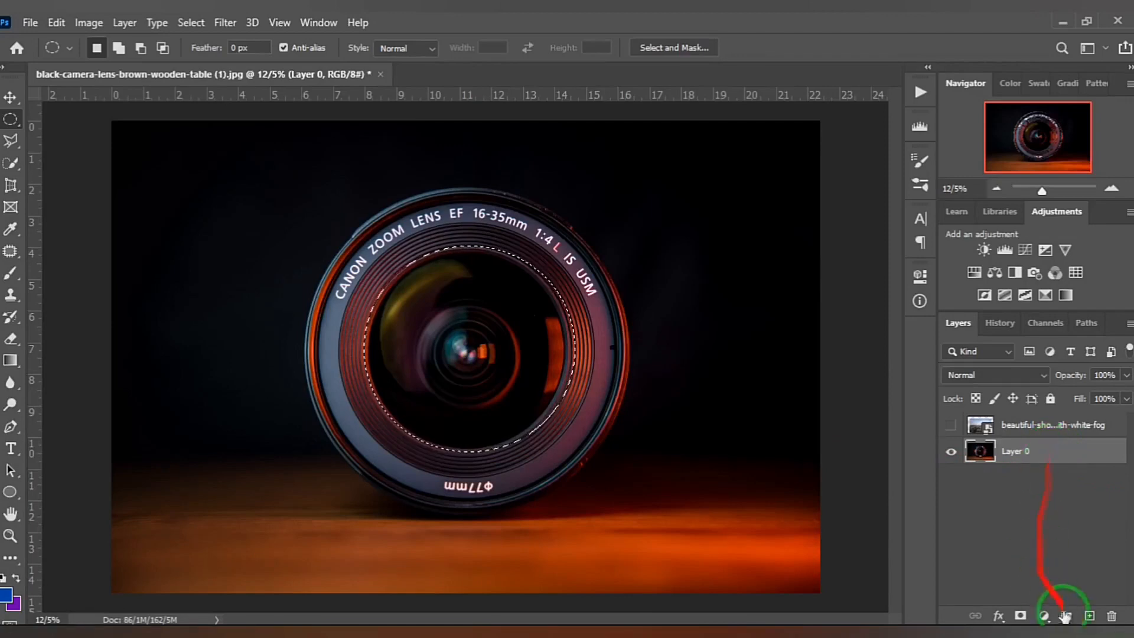
Step: Fill the circular selection with black on a new layer using the Paint Bucket, and deselect
left_click(1090, 615)
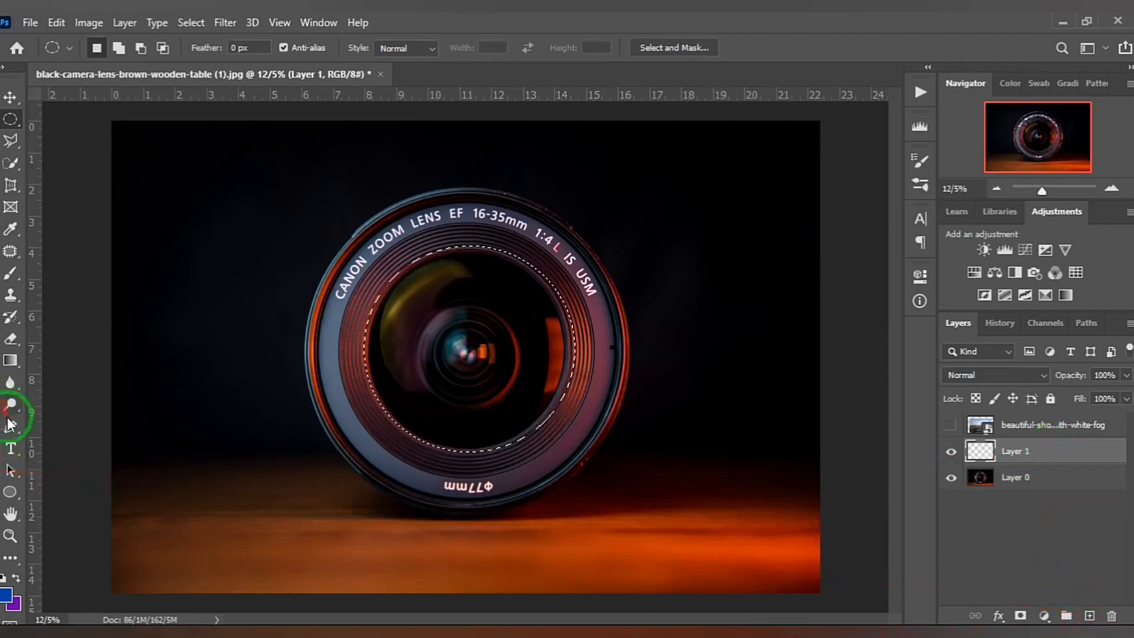
left_click(16, 579)
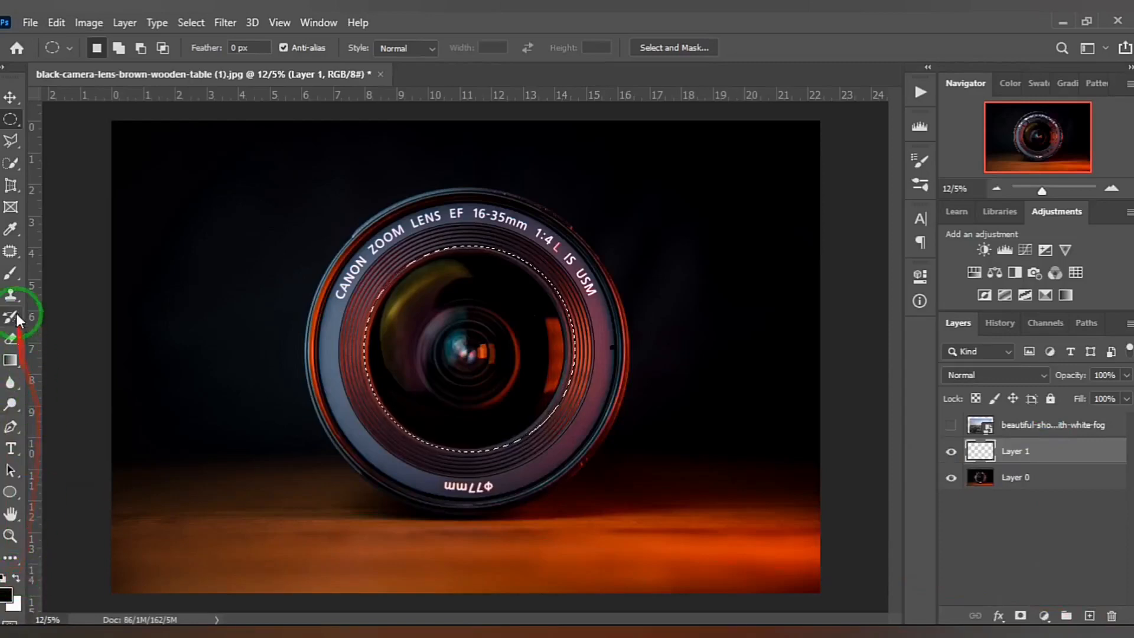
right_click(11, 360)
left_click(60, 373)
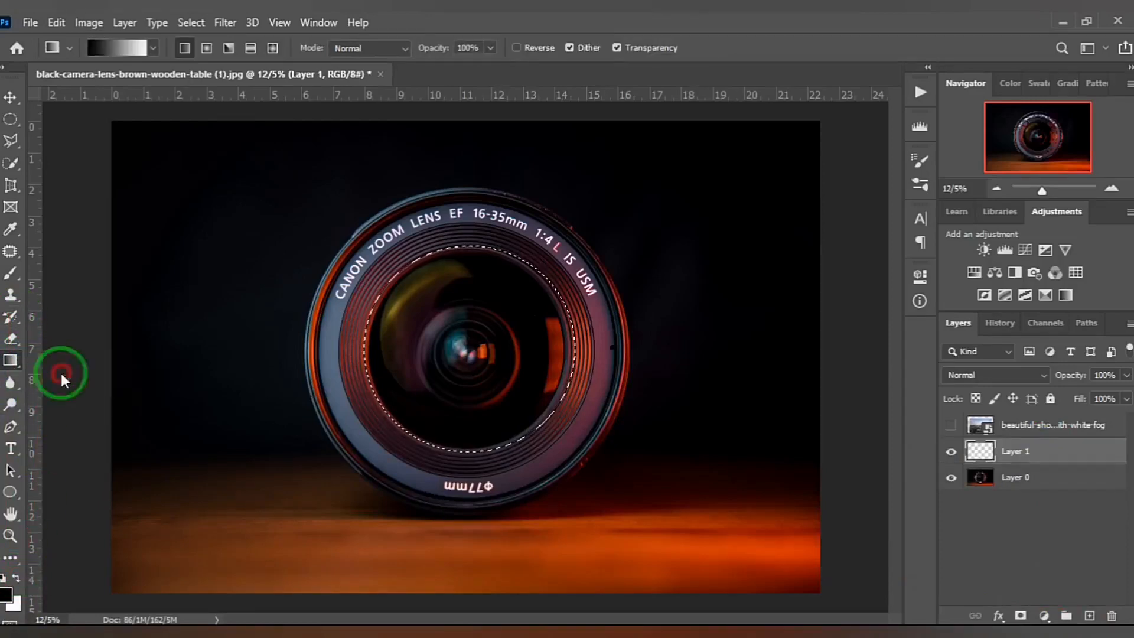
left_click(438, 358)
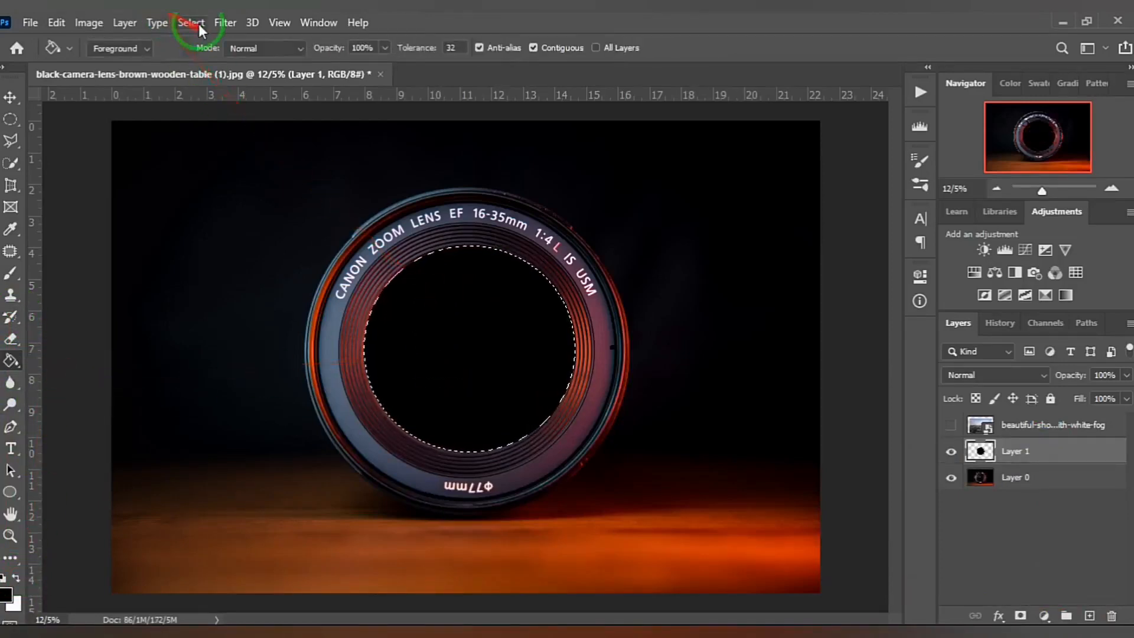
left_click(191, 23)
left_click(208, 56)
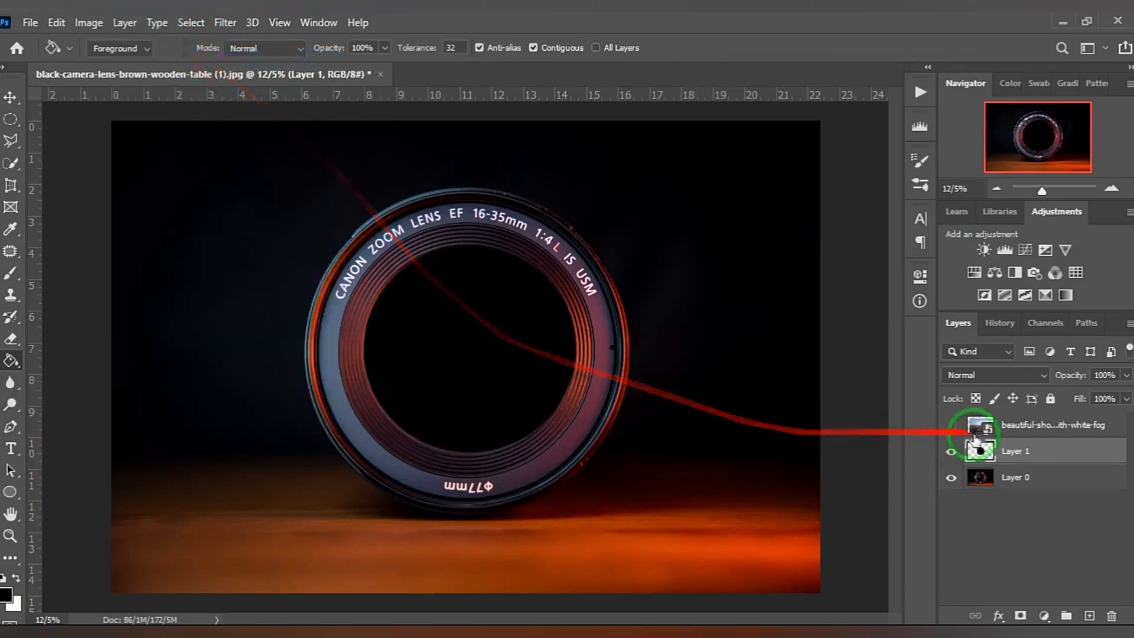
Step: Show the railroad layer and clip it to the black circle on Layer 1
left_click(1034, 426)
left_click(951, 425)
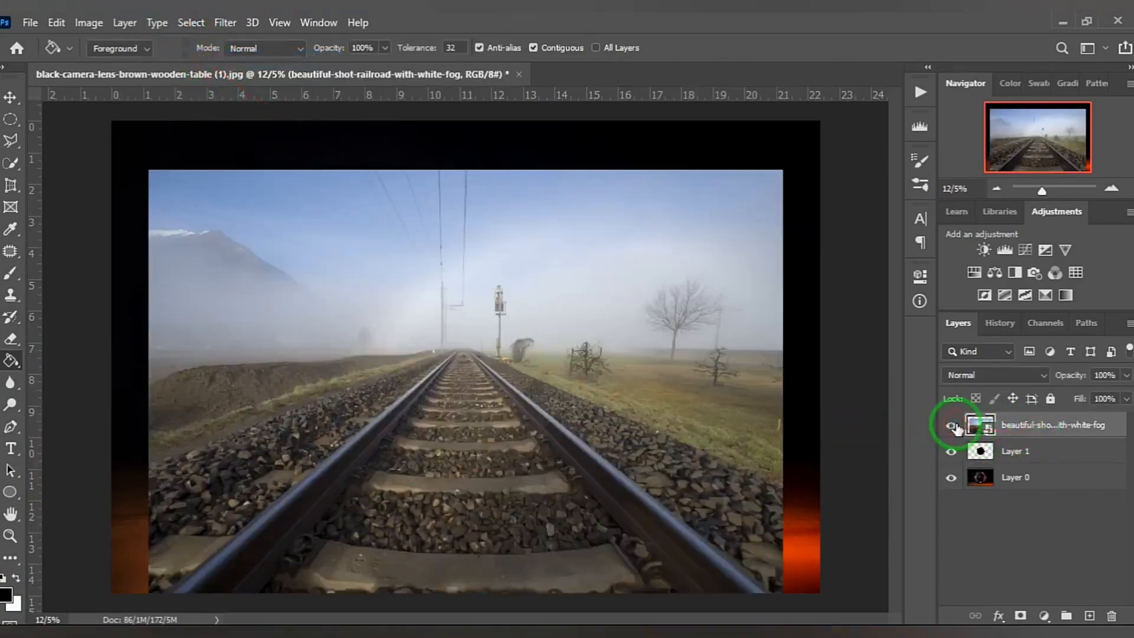
right_click(1063, 426)
left_click(959, 393)
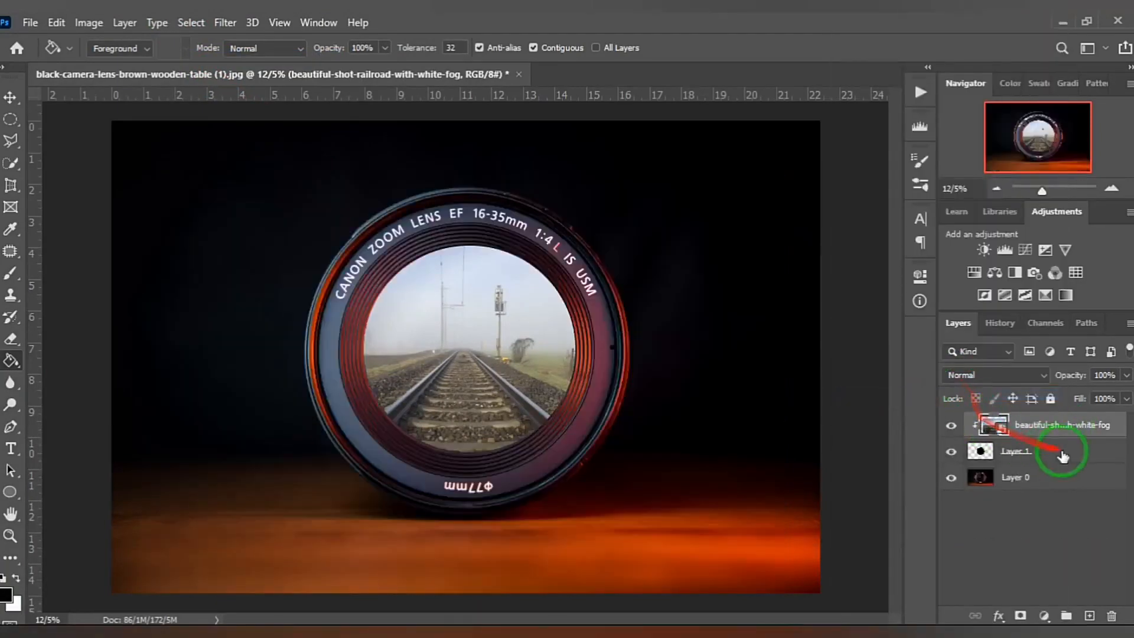
Step: Duplicate the clipped railroad layer and release the copy's clipping mask
left_click_drag(1085, 430, 1093, 616)
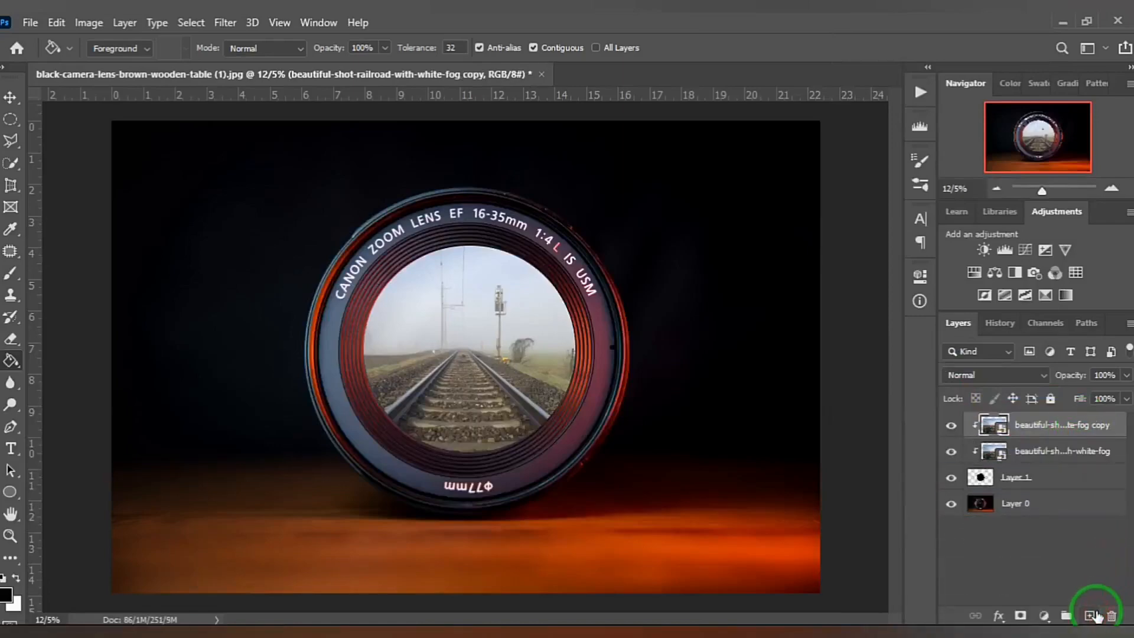
right_click(1058, 426)
left_click(1012, 392)
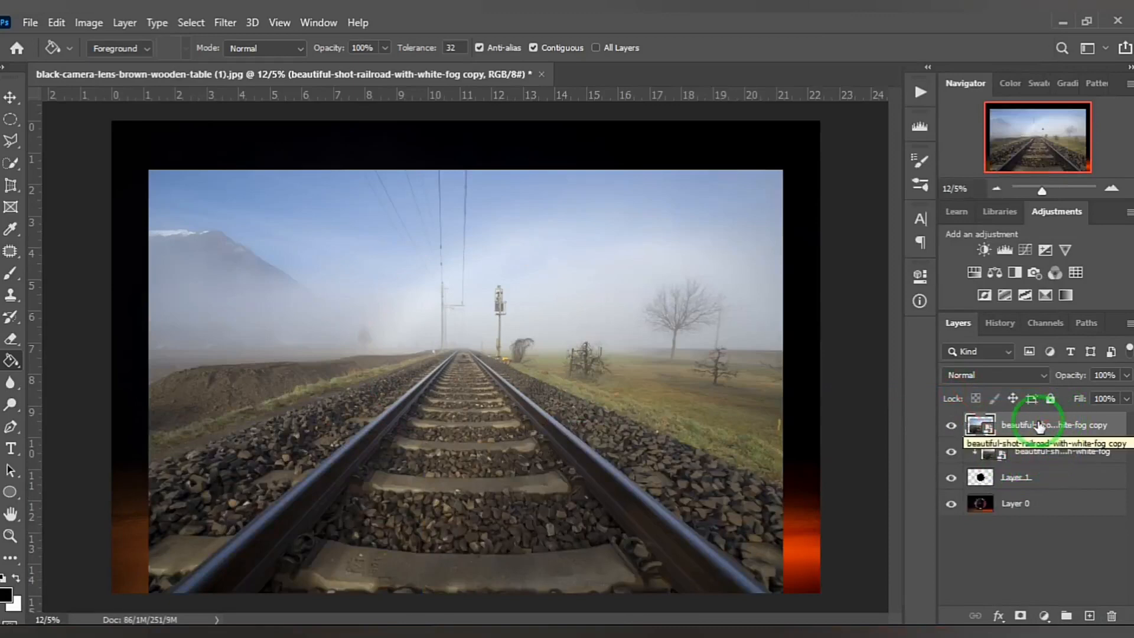
Step: Outline the railway track with the Polygonal Lasso, copy it to a new layer, and hide the full railroad copy
left_click(13, 137)
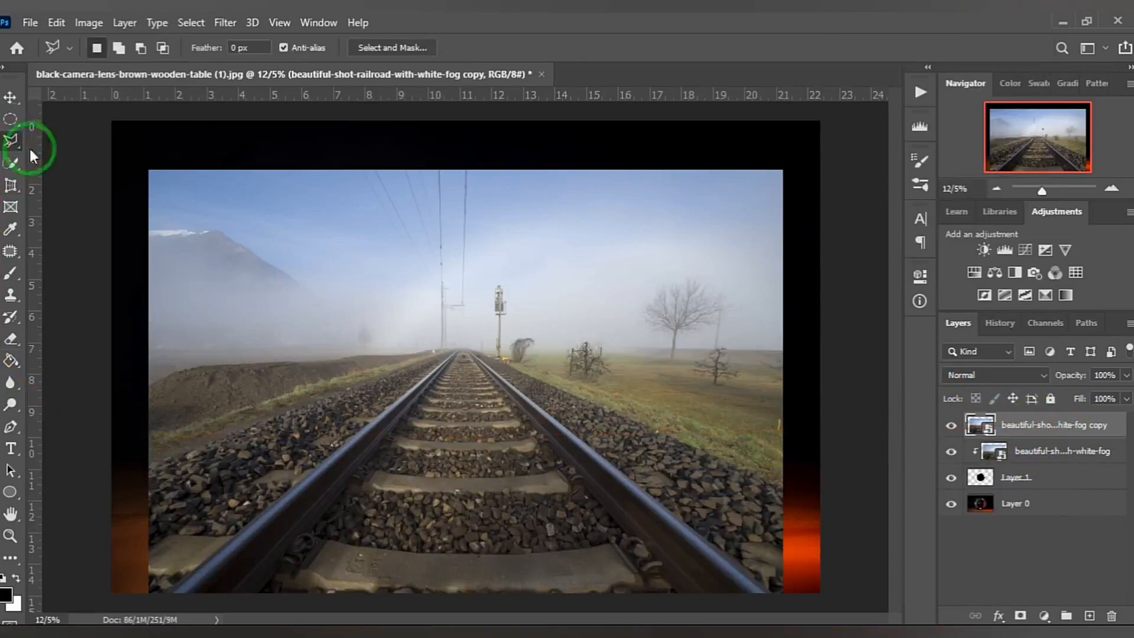
mouse_move(460, 351)
left_mouse_down()
mouse_move(297, 450)
mouse_move(152, 569)
left_mouse_up()
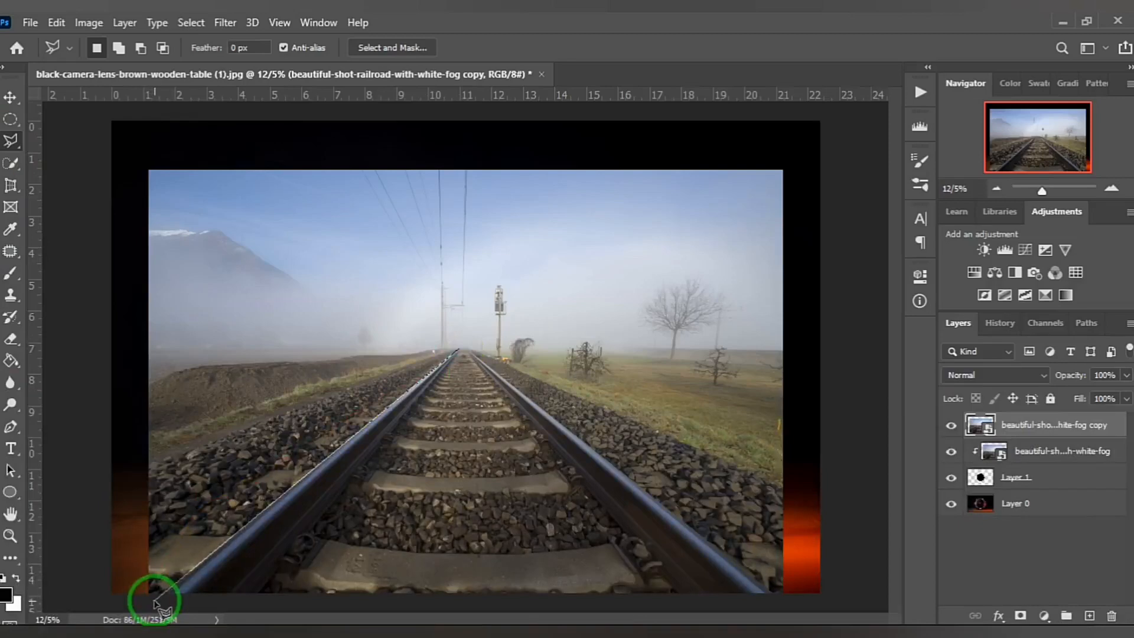
mouse_move(155, 602)
left_mouse_down()
mouse_move(435, 592)
mouse_move(780, 607)
mouse_move(616, 511)
mouse_move(467, 351)
left_mouse_up()
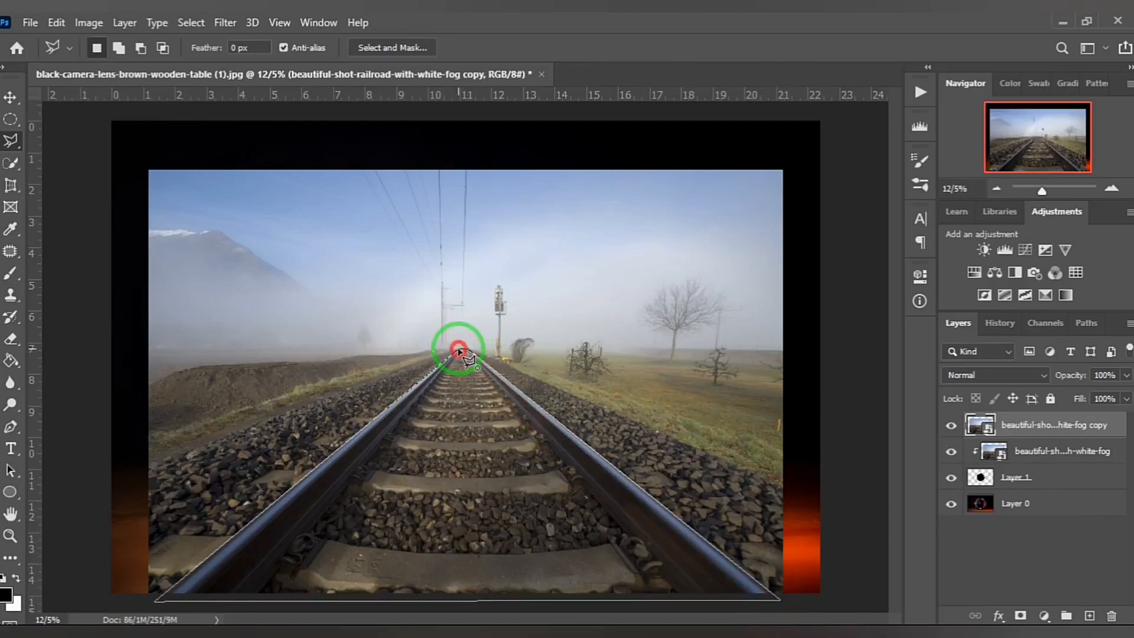
left_click(459, 349)
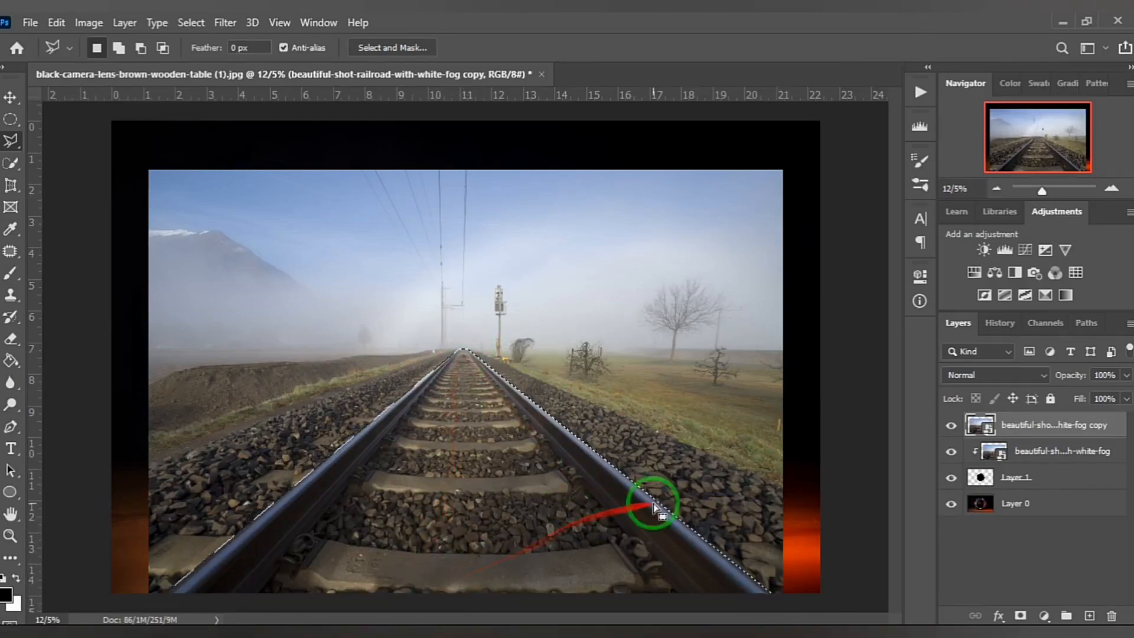
key("ctrl+j")
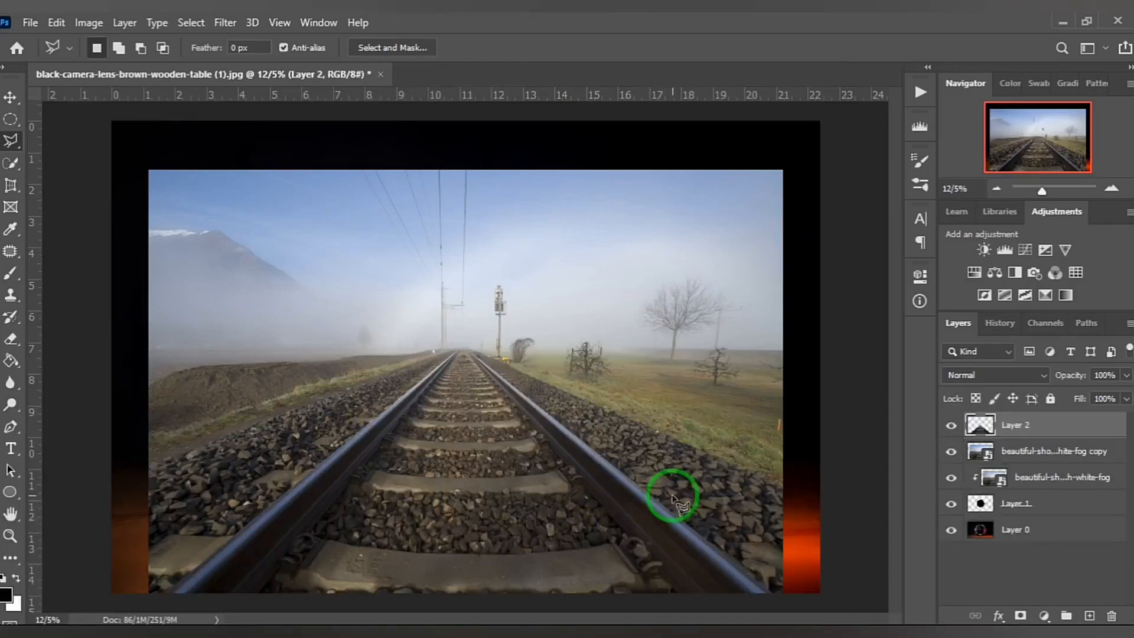
left_click(952, 452)
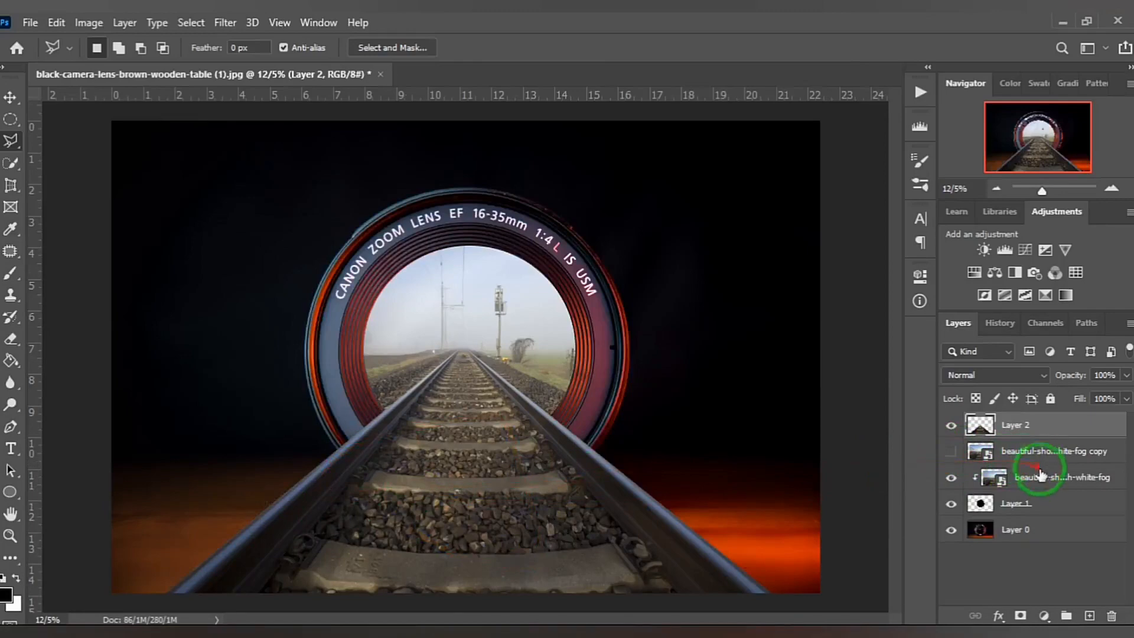
Step: Place the neon circle image 4373018.jpg from the archive abstract-neon-lights-background_2.zip into the document above the track layer
mouse_move(309, 627)
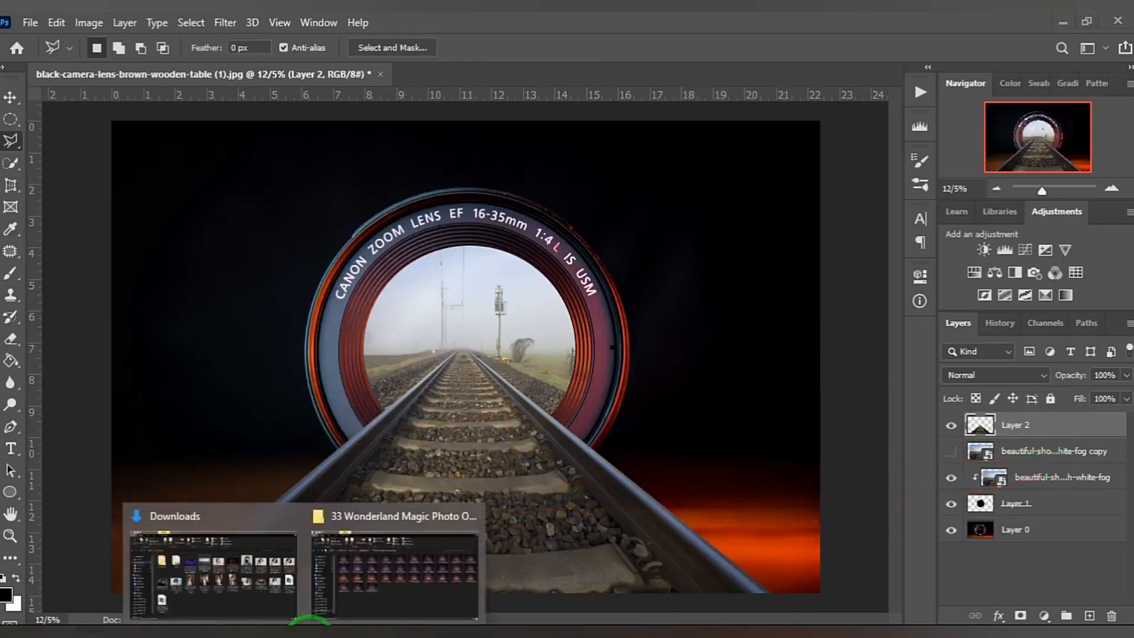
left_click(216, 573)
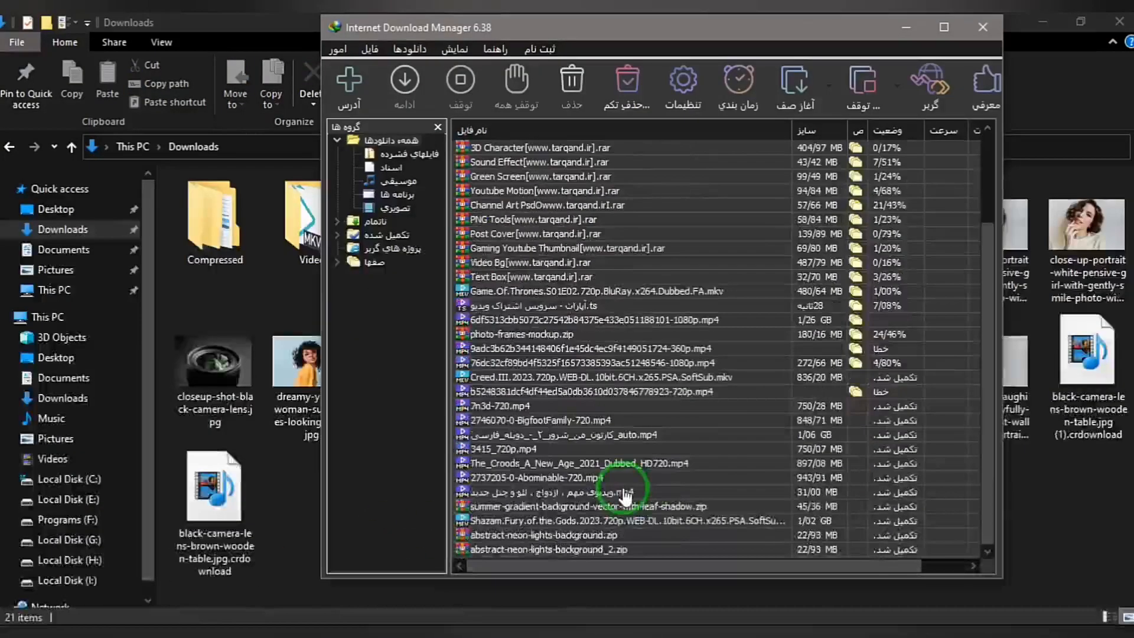
double_click(545, 549)
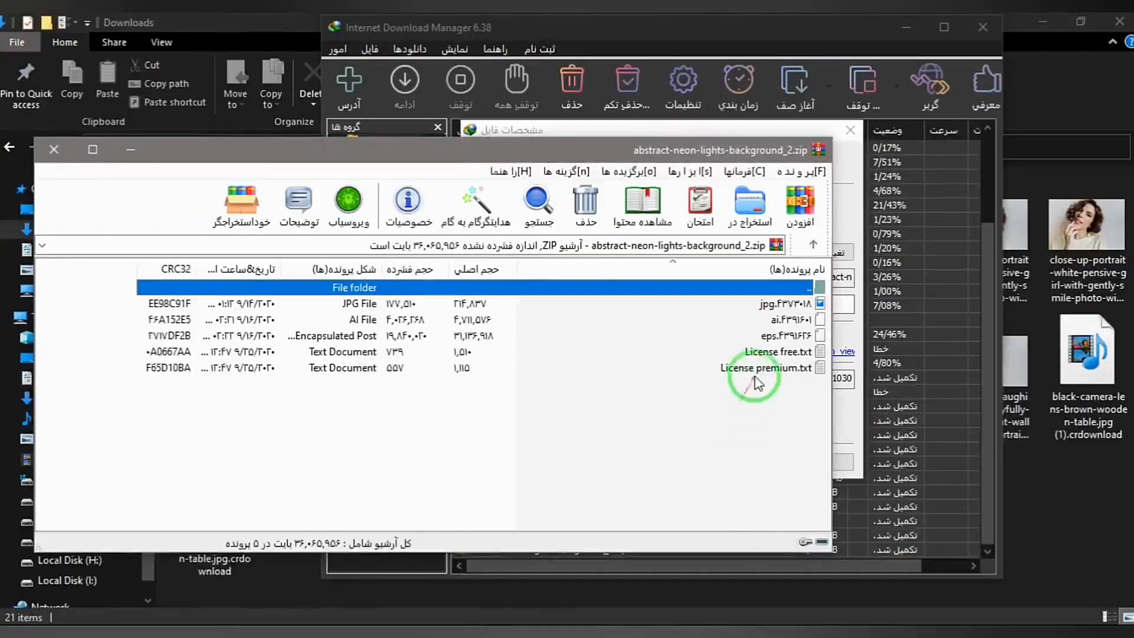
left_click(782, 307)
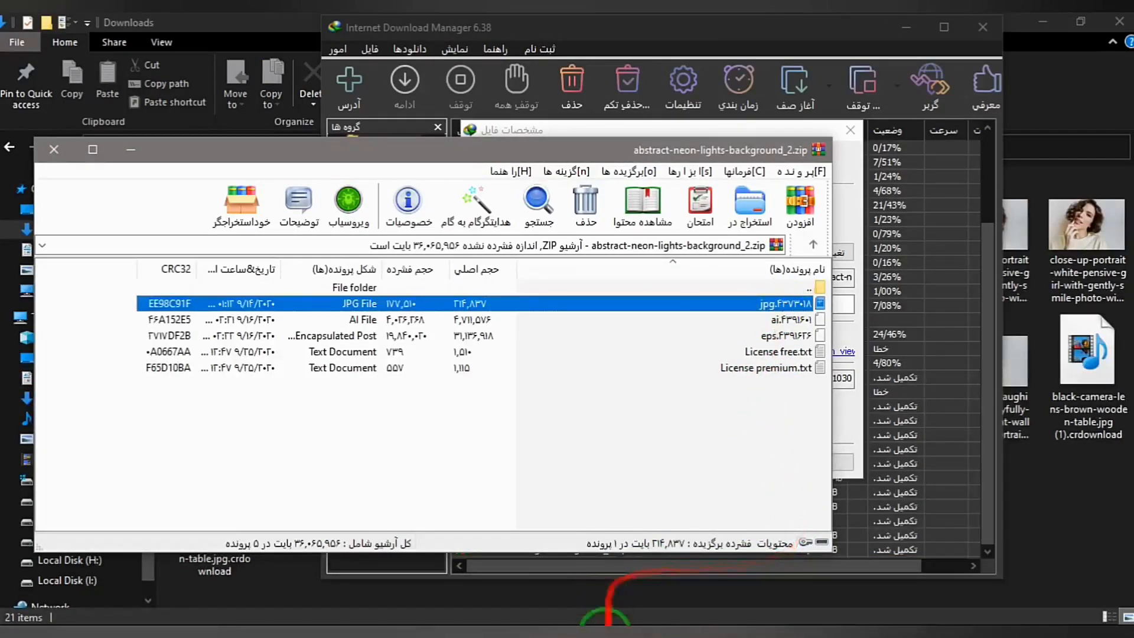
left_click(604, 636)
left_click_drag(496, 396, 492, 389)
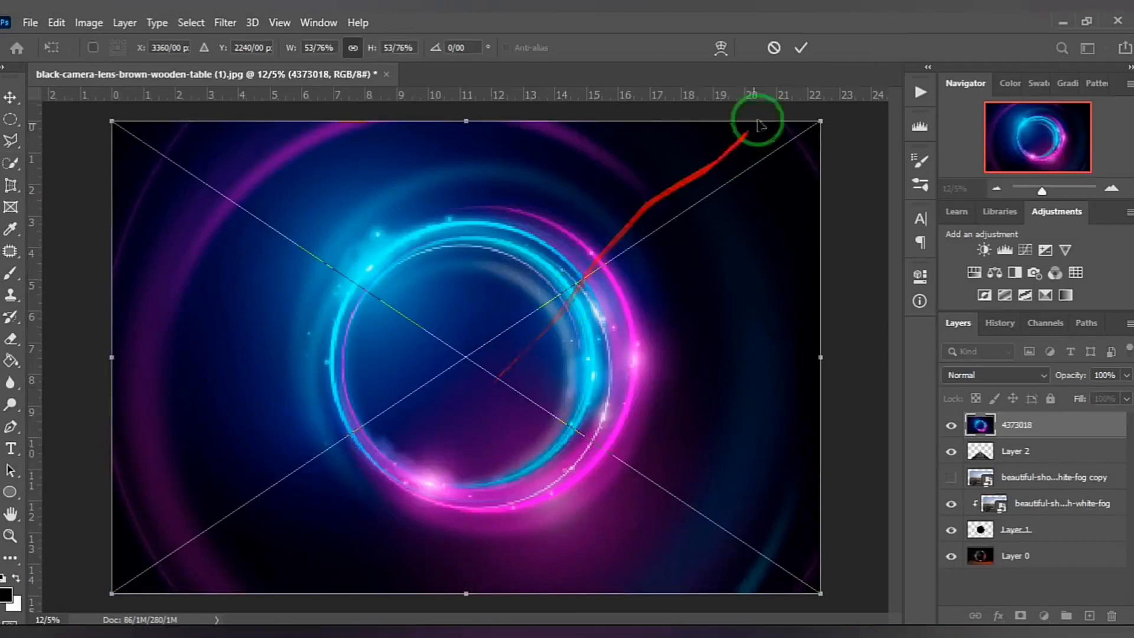
Step: Blend the placed neon circle image in Screen mode, then scale it to about 40% and centre it around the lens opening
left_click(992, 377)
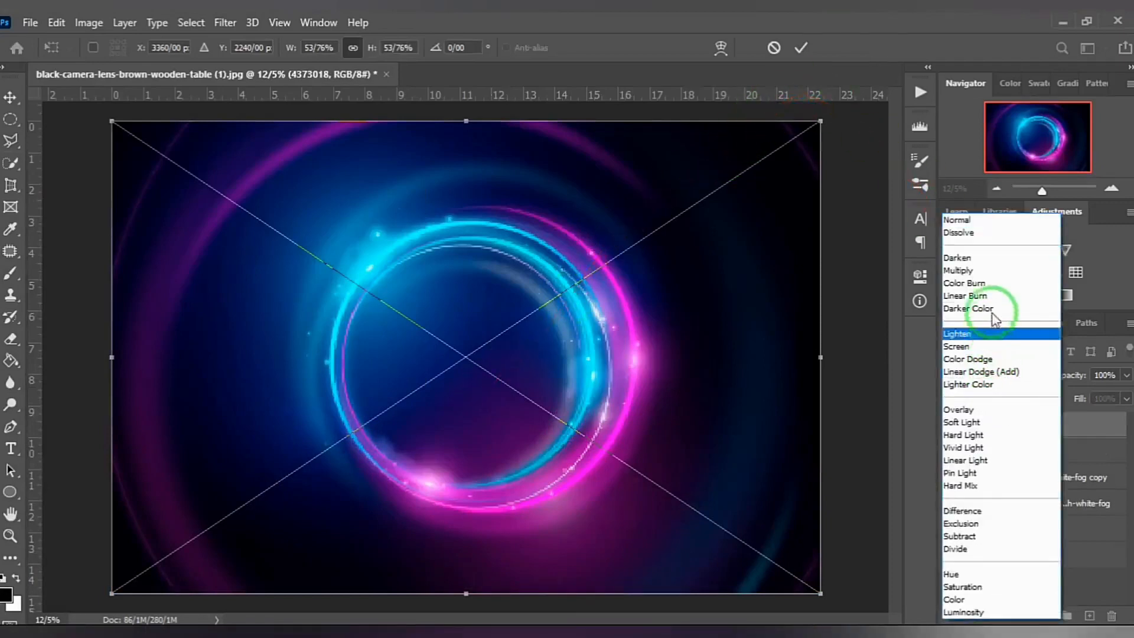
left_click(969, 346)
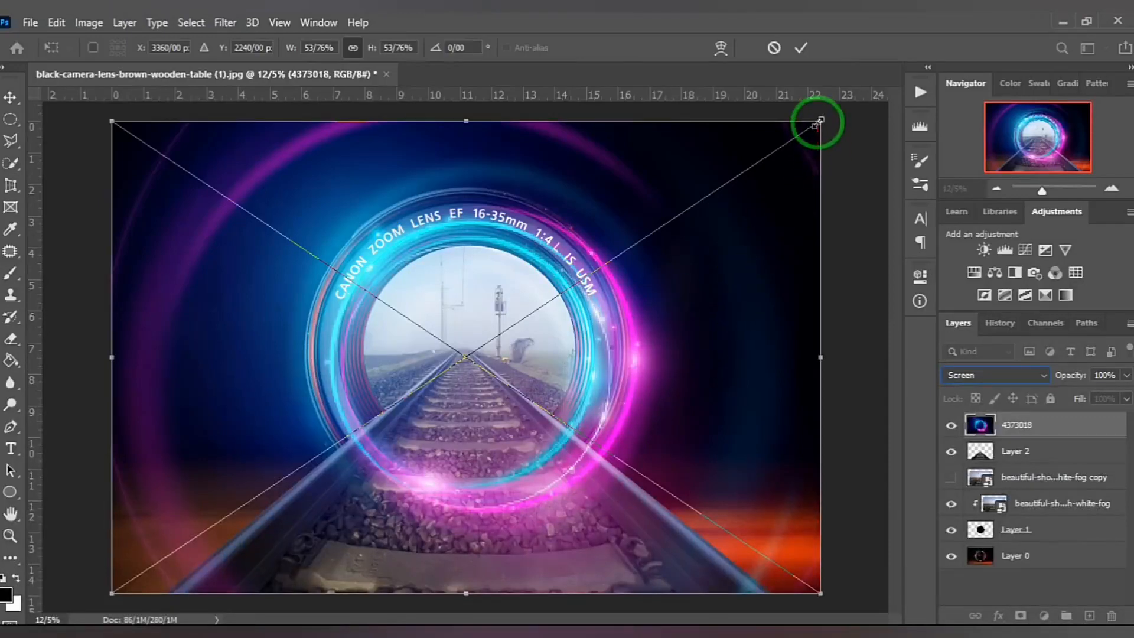
left_click_drag(820, 123, 612, 246)
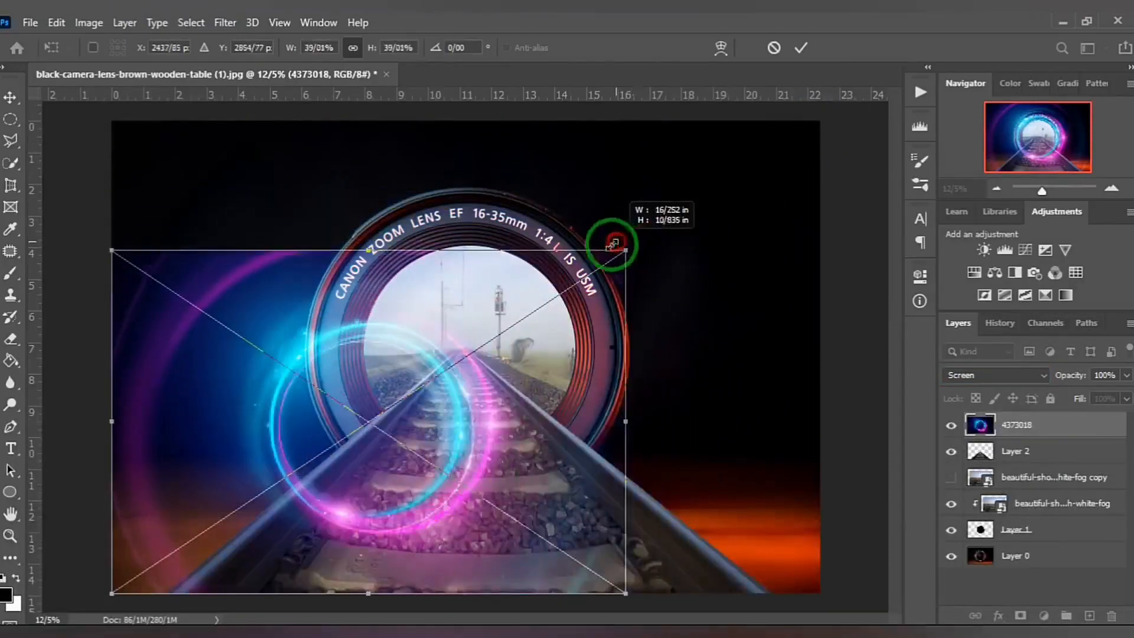
left_click_drag(498, 402, 590, 320)
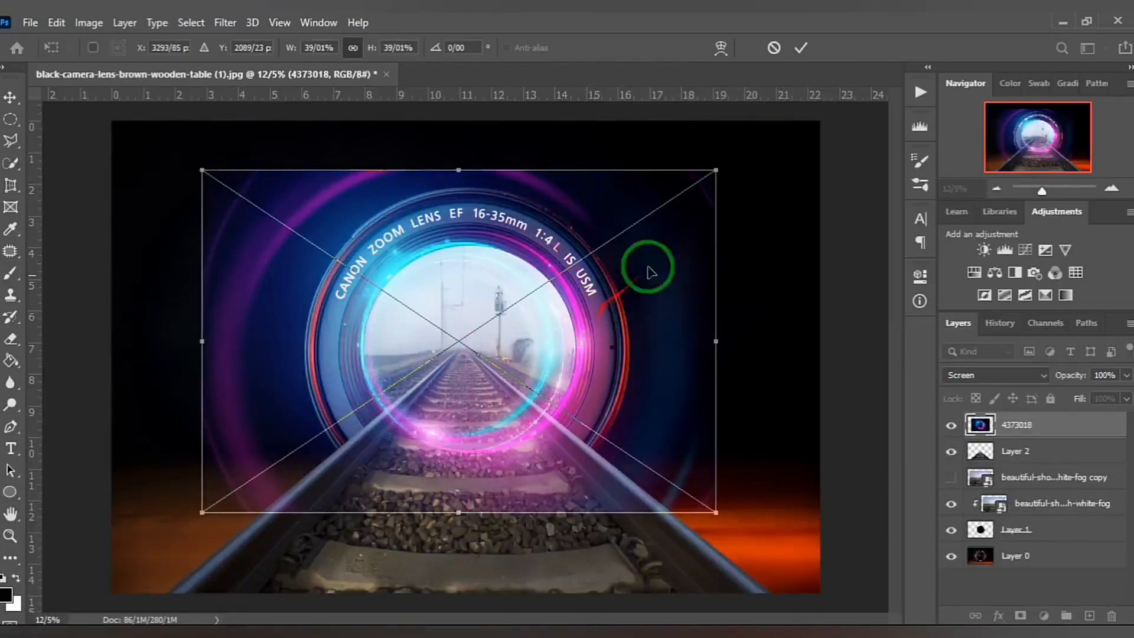
left_click_drag(716, 171, 726, 163)
mouse_move(660, 264)
left_mouse_down()
mouse_move(653, 270)
mouse_move(663, 271)
left_mouse_up()
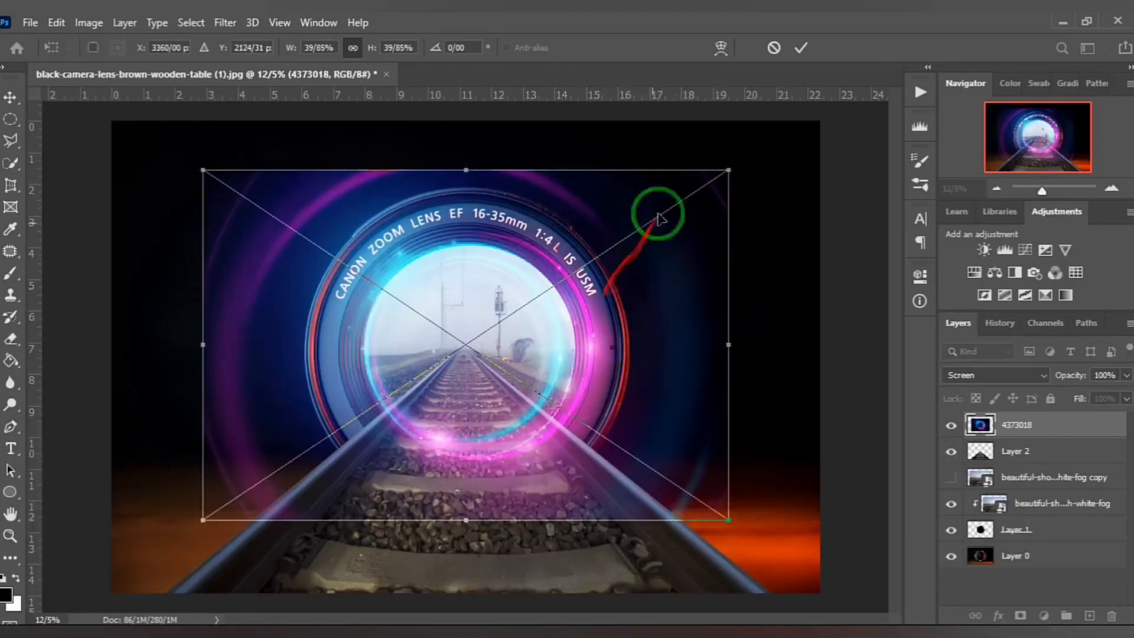
left_click(797, 51)
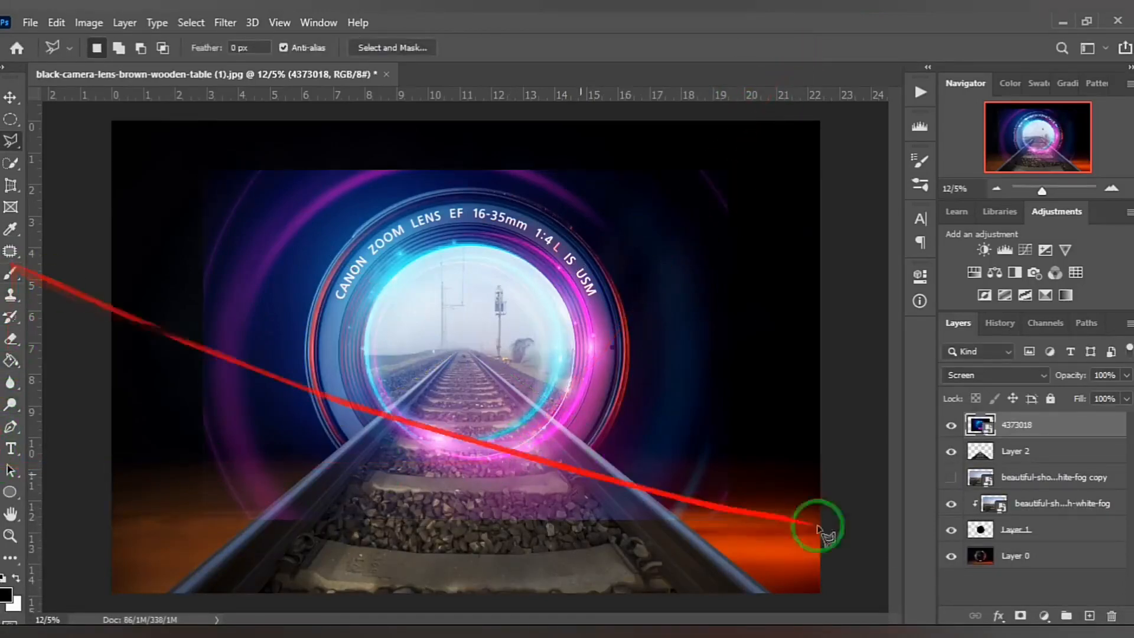
Step: Add a layer mask to the neon layer and paint out the glow over the railway track with a soft 1900 px brush
left_click(1043, 616)
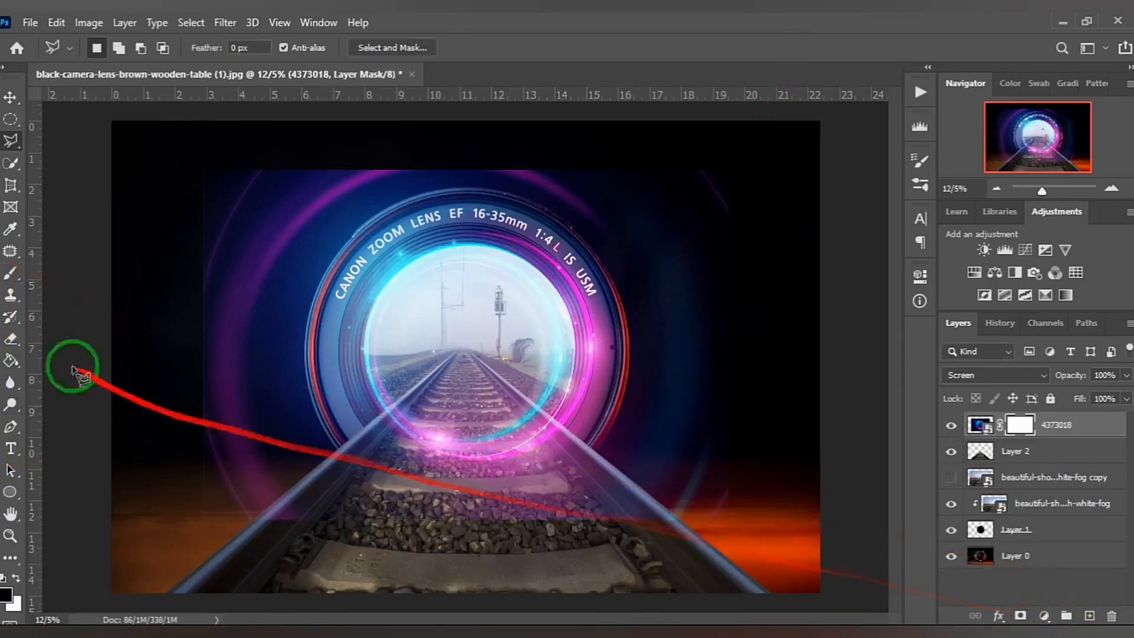
left_click(11, 273)
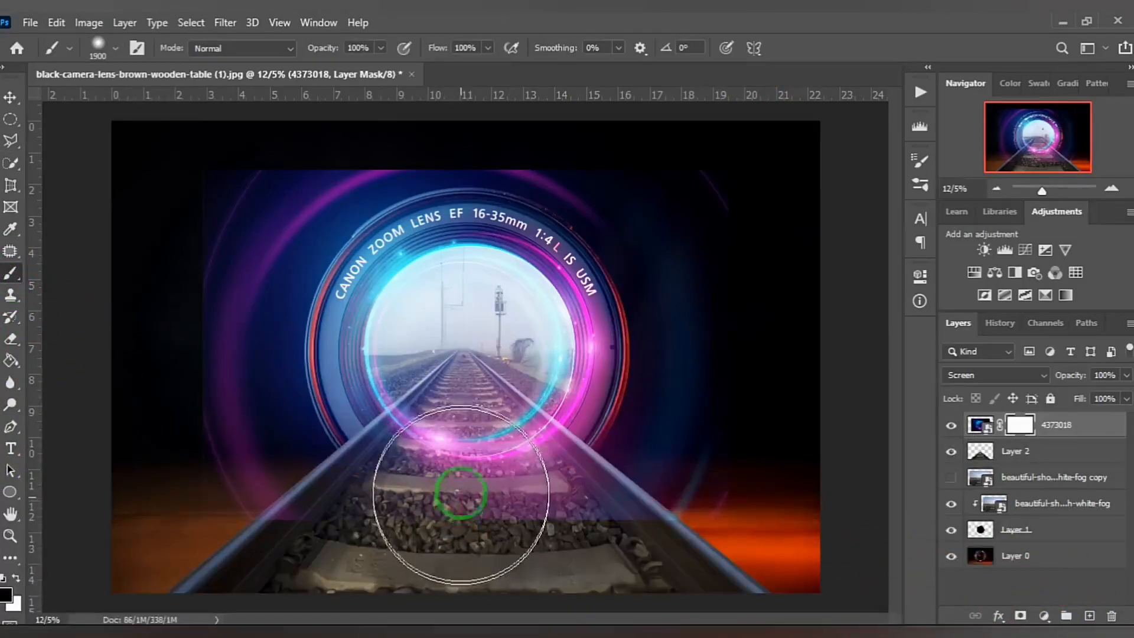
left_click(462, 490)
left_click(459, 477)
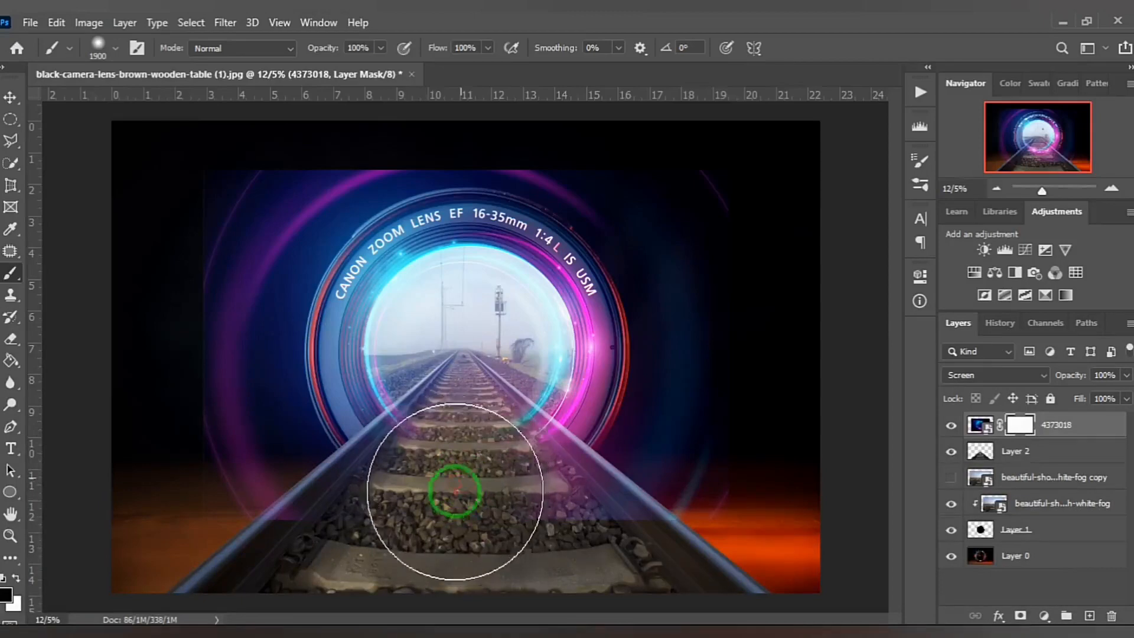
left_click(457, 474)
mouse_move(457, 474)
left_mouse_down()
mouse_move(489, 479)
mouse_move(493, 496)
mouse_move(476, 471)
mouse_move(415, 494)
mouse_move(383, 525)
mouse_move(483, 508)
mouse_move(484, 476)
mouse_move(414, 491)
mouse_move(356, 569)
mouse_move(503, 609)
mouse_move(465, 485)
mouse_move(459, 518)
left_mouse_up()
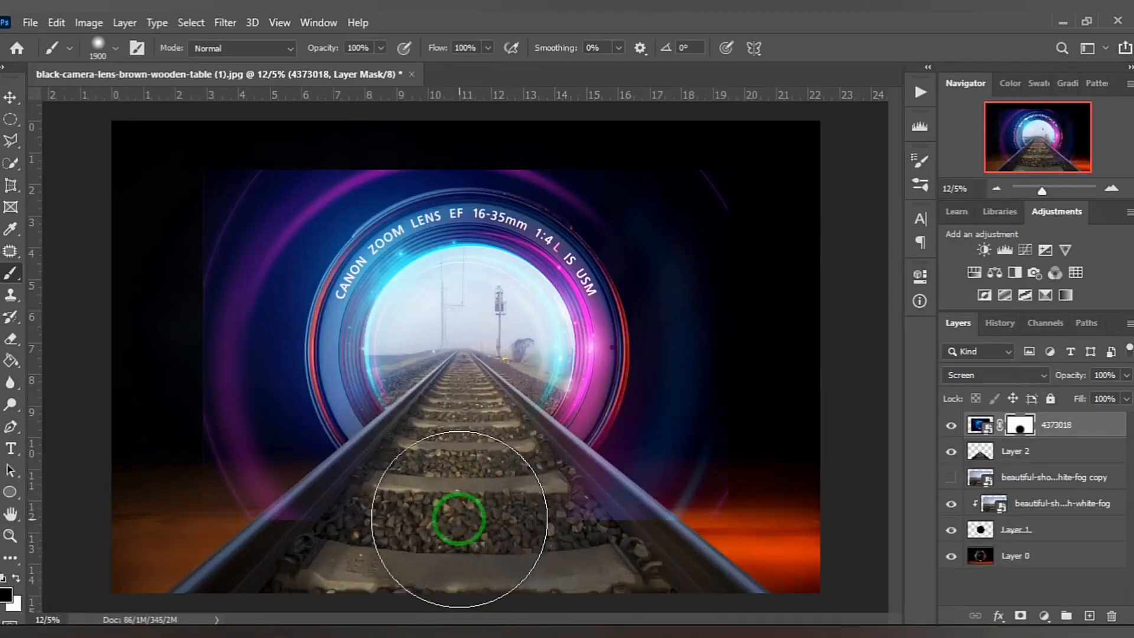
Step: Compare the image with and without the neon layer, then fade its hard outer edges on the mask with the soft brush
left_click(952, 426)
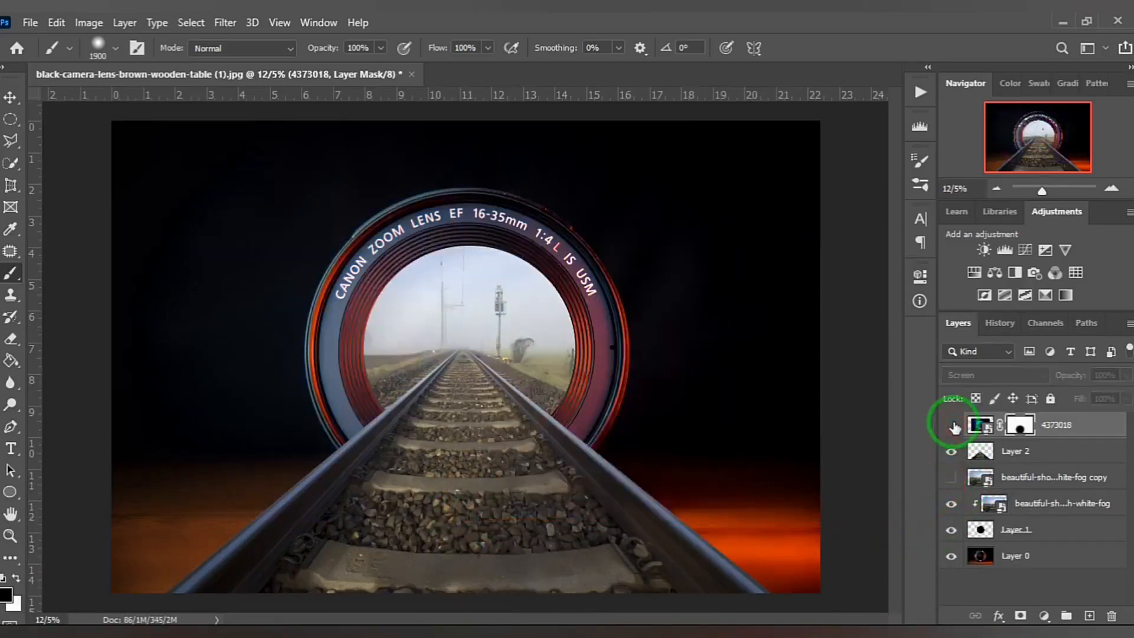
left_click(951, 425)
mouse_move(115, 206)
left_mouse_down()
mouse_move(98, 324)
mouse_move(106, 399)
mouse_move(99, 363)
mouse_move(835, 598)
mouse_move(520, 602)
left_mouse_up()
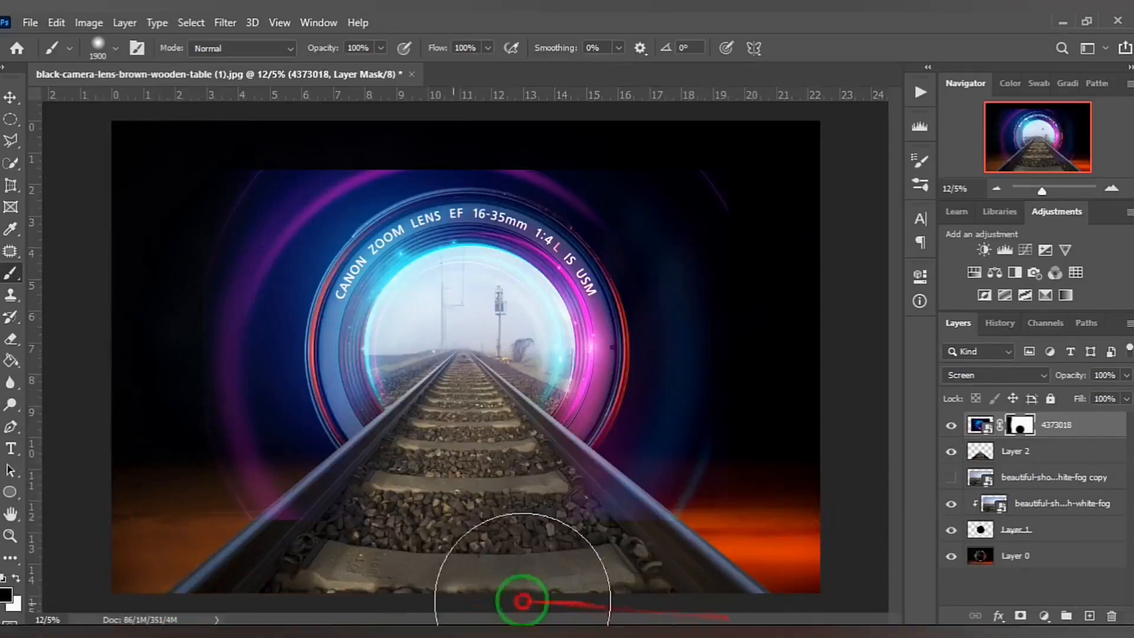
mouse_move(579, 71)
left_mouse_down()
mouse_move(472, 75)
mouse_move(308, 59)
mouse_move(390, 69)
mouse_move(162, 178)
mouse_move(231, 70)
mouse_move(589, 201)
left_mouse_up()
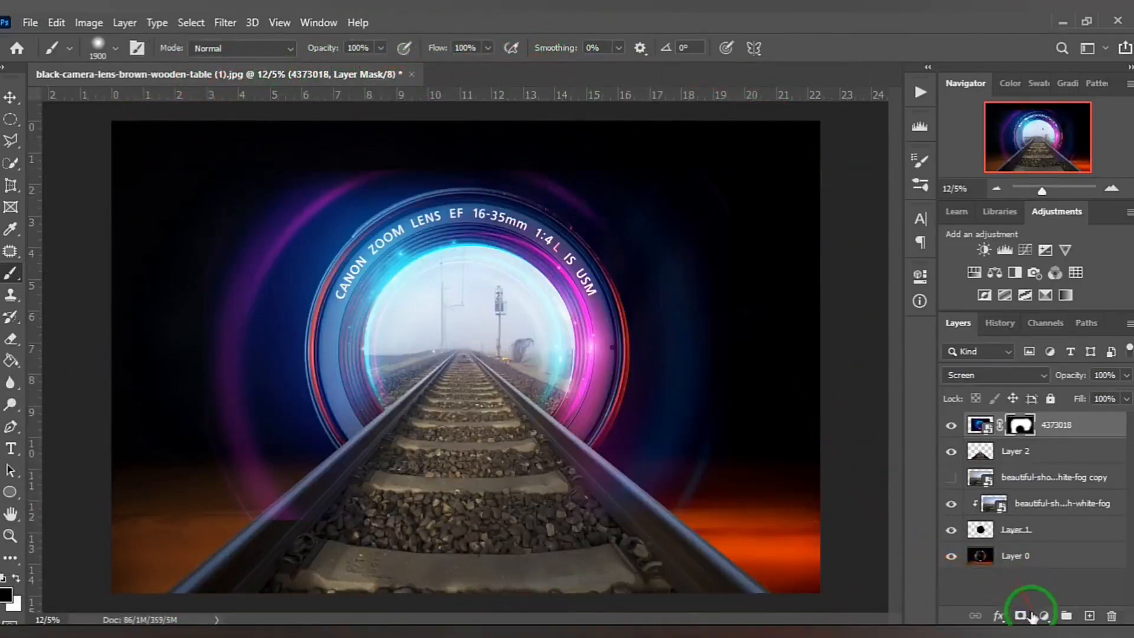
Step: Add a Hue/Saturation adjustment clipped to the neon layer, with Colorize on, hue 26 and saturation 82
left_click(1044, 616)
left_click(1047, 447)
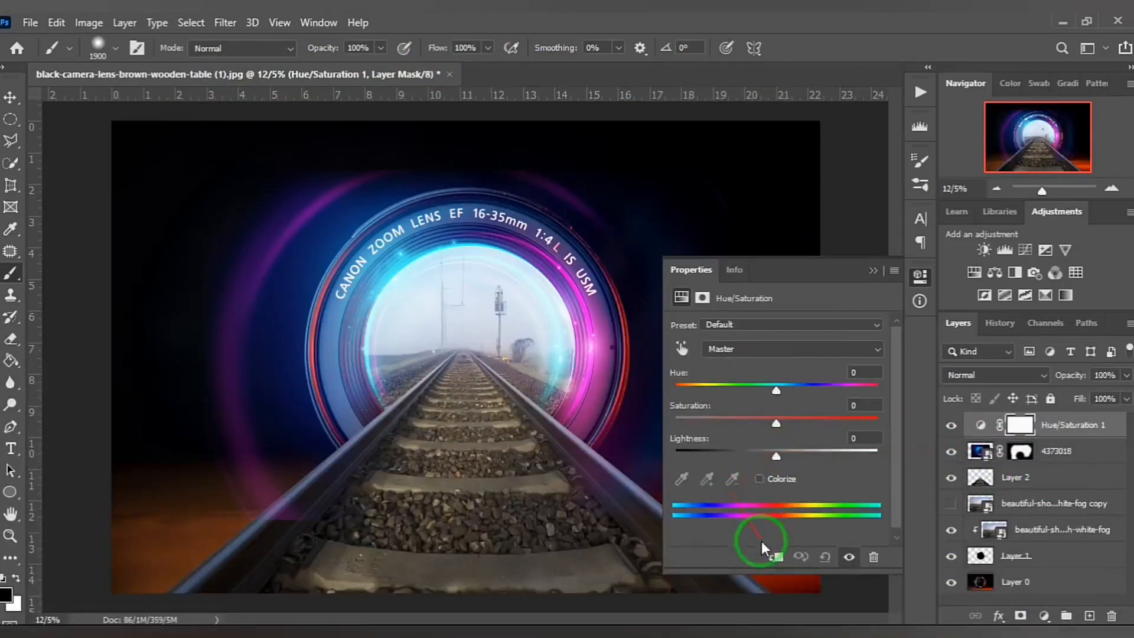
left_click(774, 558)
left_click(760, 478)
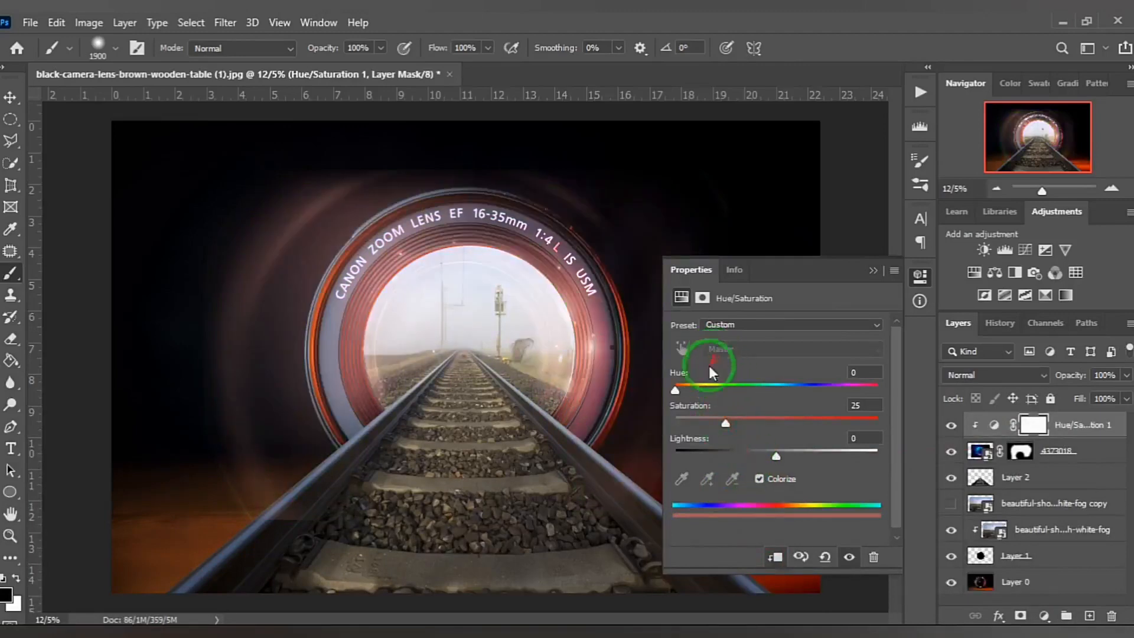
mouse_move(676, 391)
left_mouse_down()
mouse_move(689, 393)
mouse_move(661, 391)
left_mouse_up()
left_click_drag(712, 417, 786, 423)
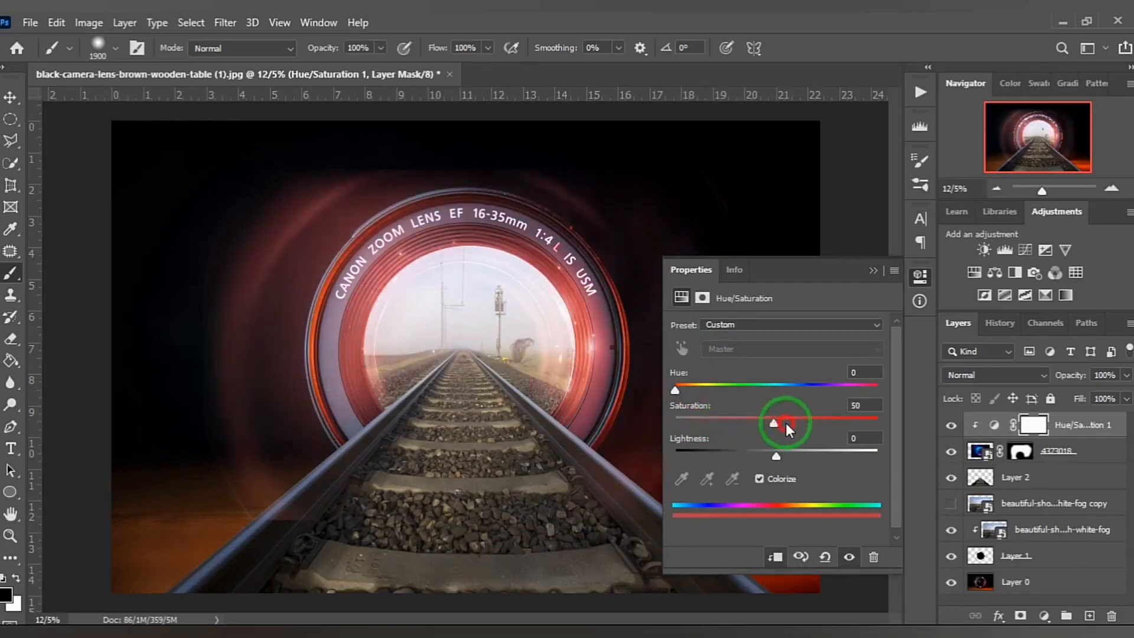
left_click_drag(683, 391, 690, 389)
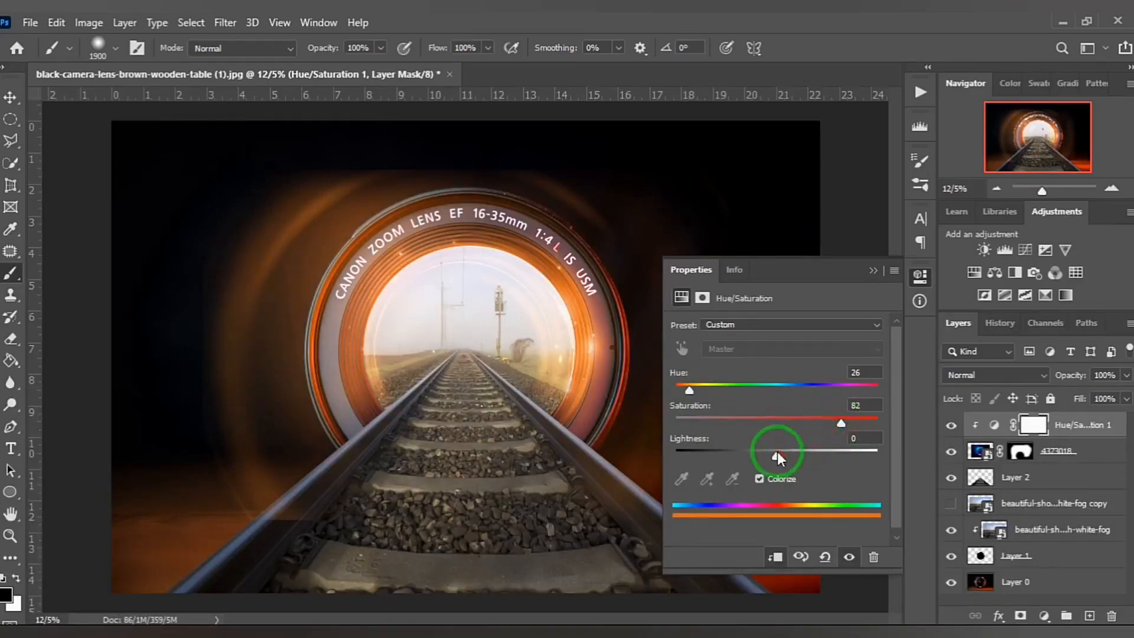
Step: Try a darker lightness on the neon colour adjustment, set it back to 0, and raise the saturation to its maximum
mouse_move(778, 452)
left_mouse_down()
mouse_move(799, 456)
mouse_move(771, 456)
left_mouse_up()
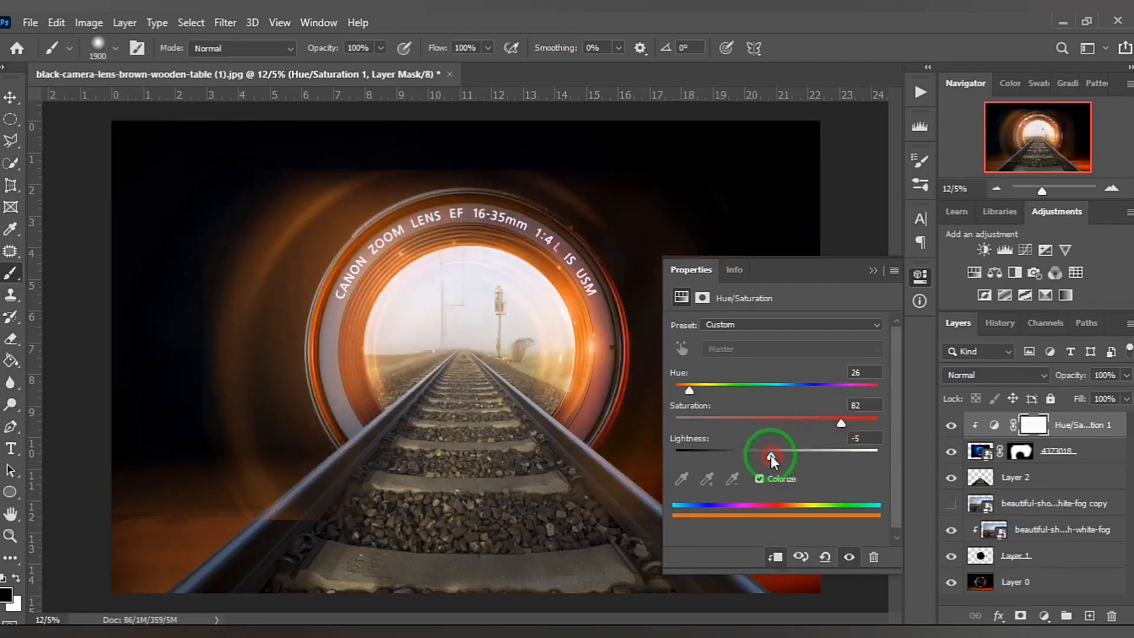
double_click(864, 438)
type("0")
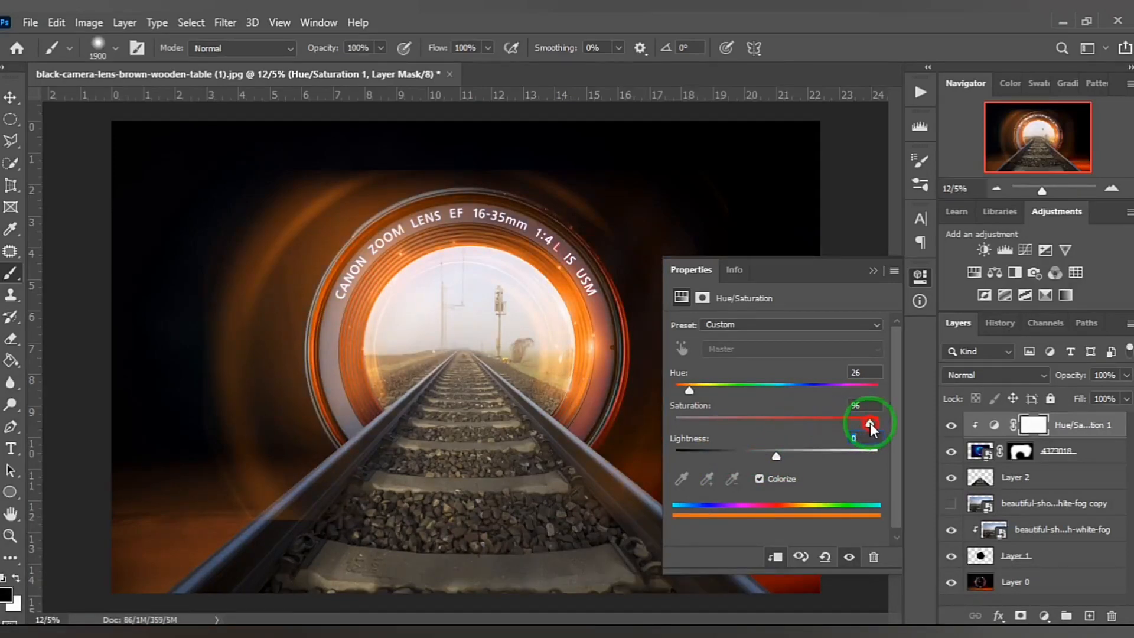
left_click_drag(871, 423, 899, 420)
left_click(920, 269)
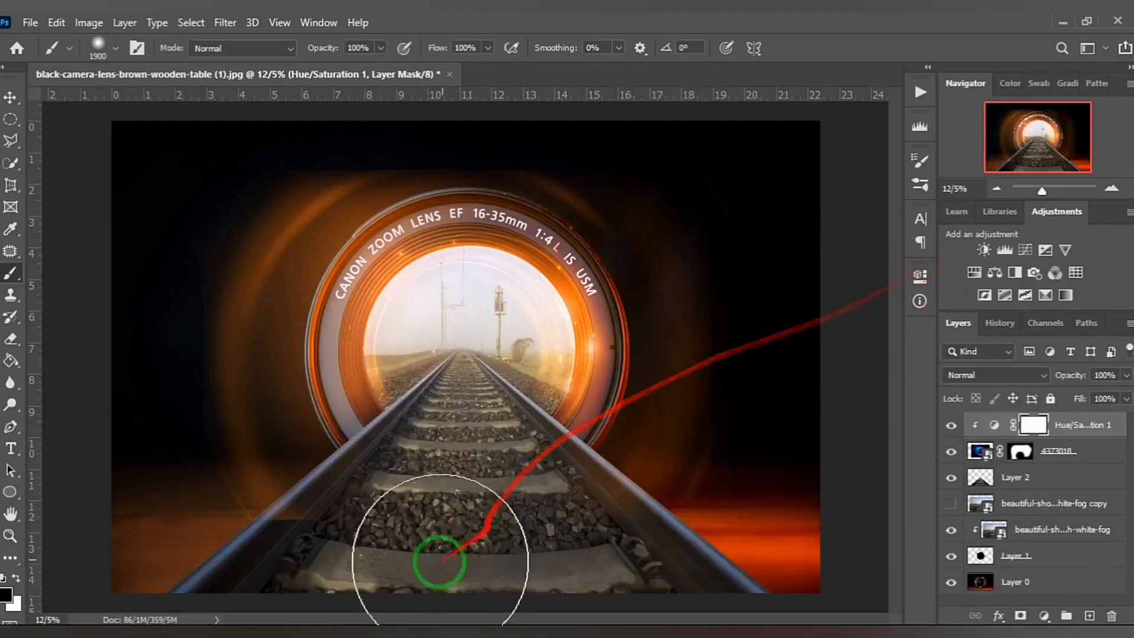
Step: Touch up the neon layer's mask along the remaining glow edges, and delete the hidden railroad copy layer
left_click(1020, 452)
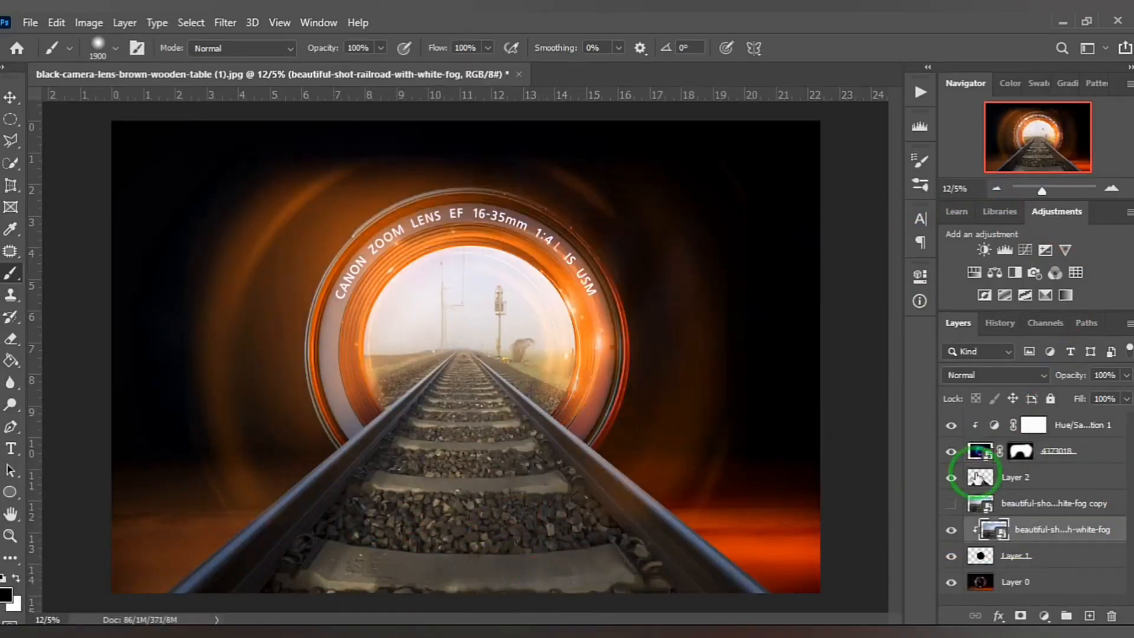
left_click(979, 477)
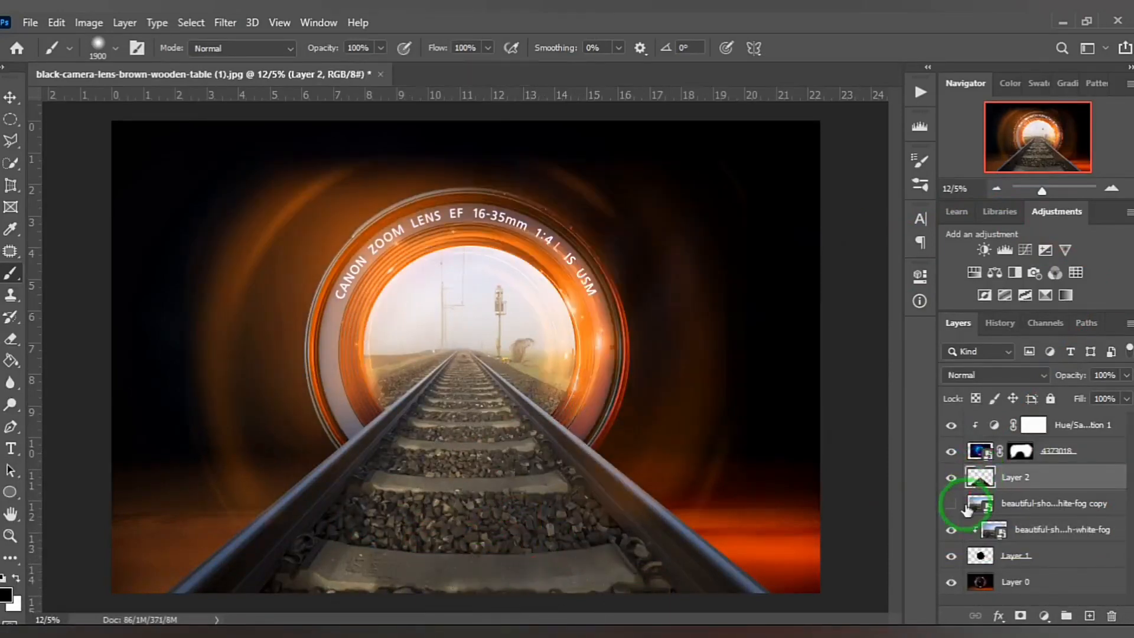
mouse_move(978, 504)
left_mouse_down()
mouse_move(978, 491)
mouse_move(976, 502)
left_mouse_up()
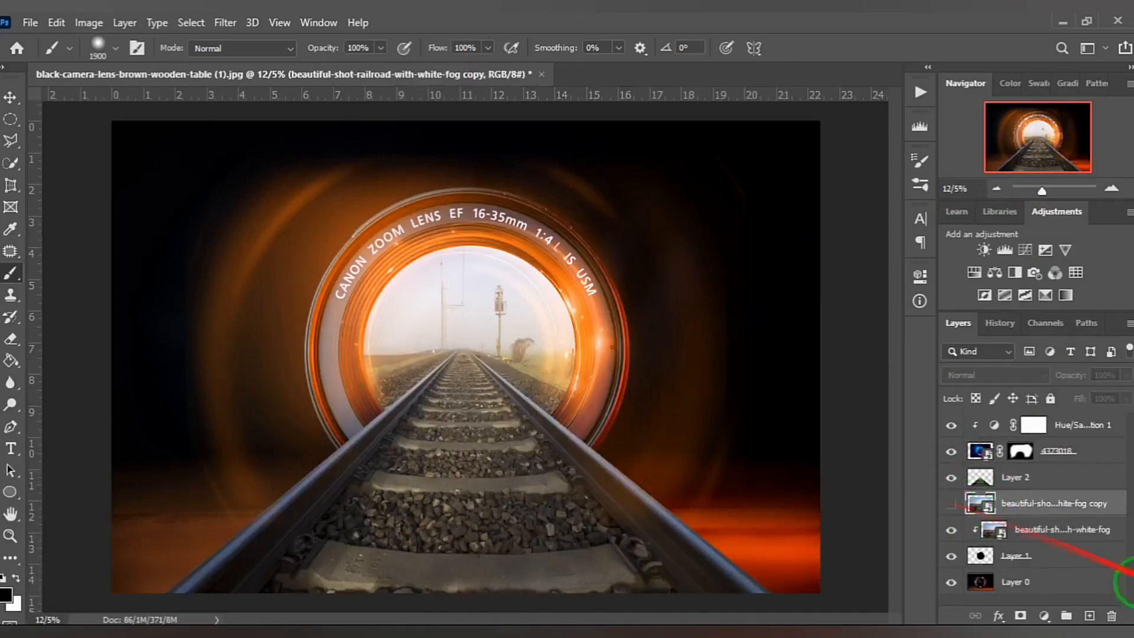
left_click_drag(1125, 582, 1111, 615)
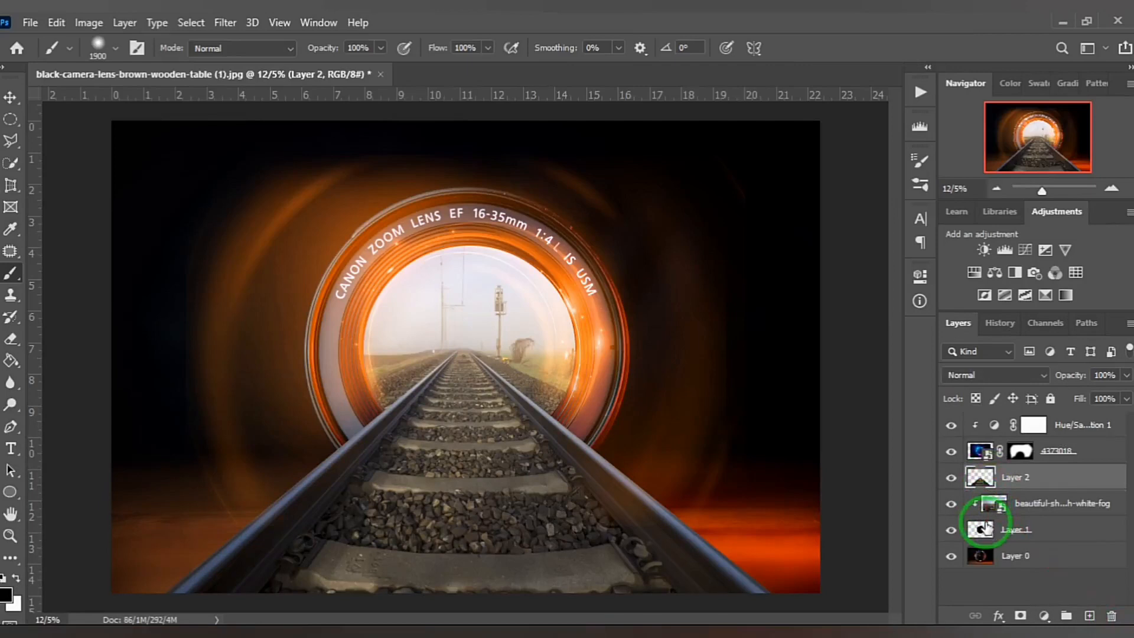
Step: Add a Hue/Saturation adjustment clipped to the railway track on Layer 2, without Colorize, with hue -18 and saturation about +54
left_click_drag(987, 527, 998, 506)
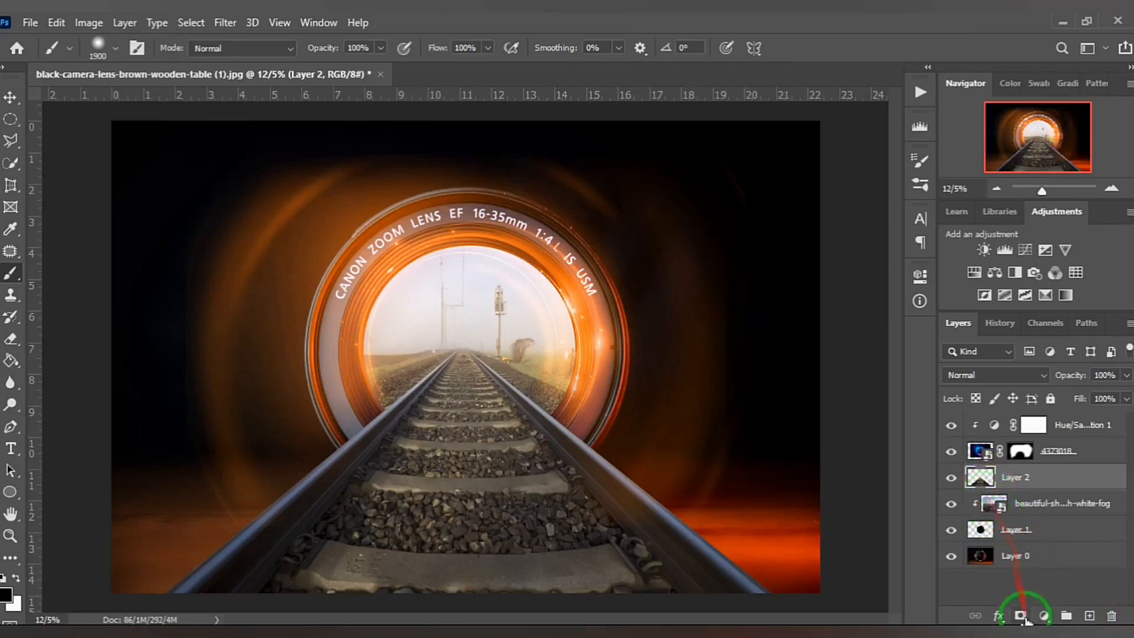
left_click(1045, 616)
left_click(1045, 447)
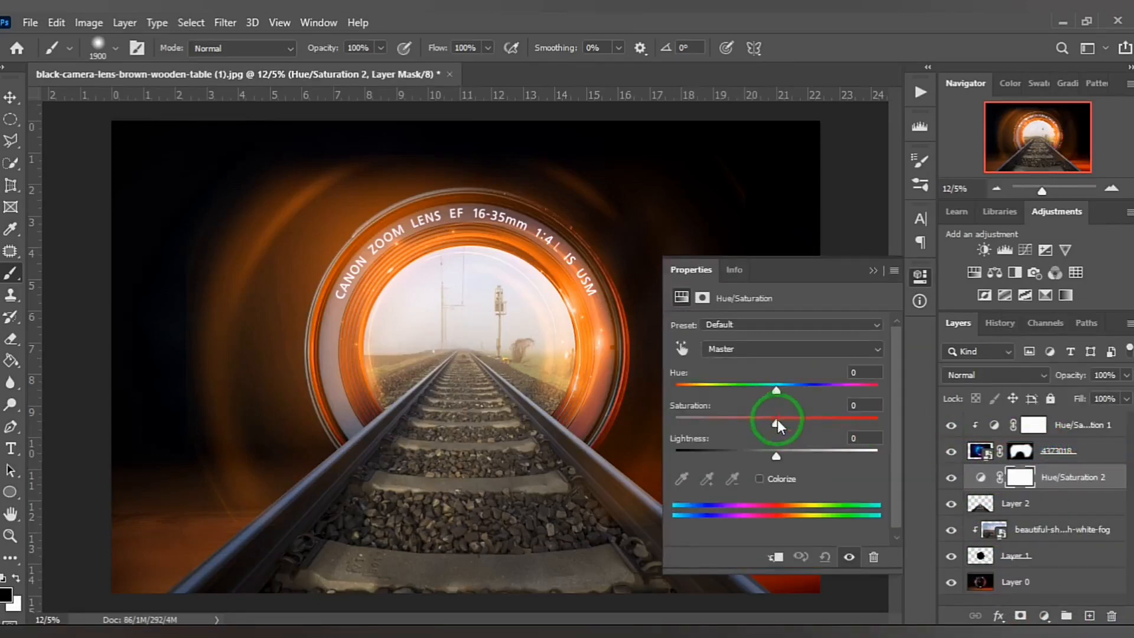
left_click(759, 478)
left_click(773, 557)
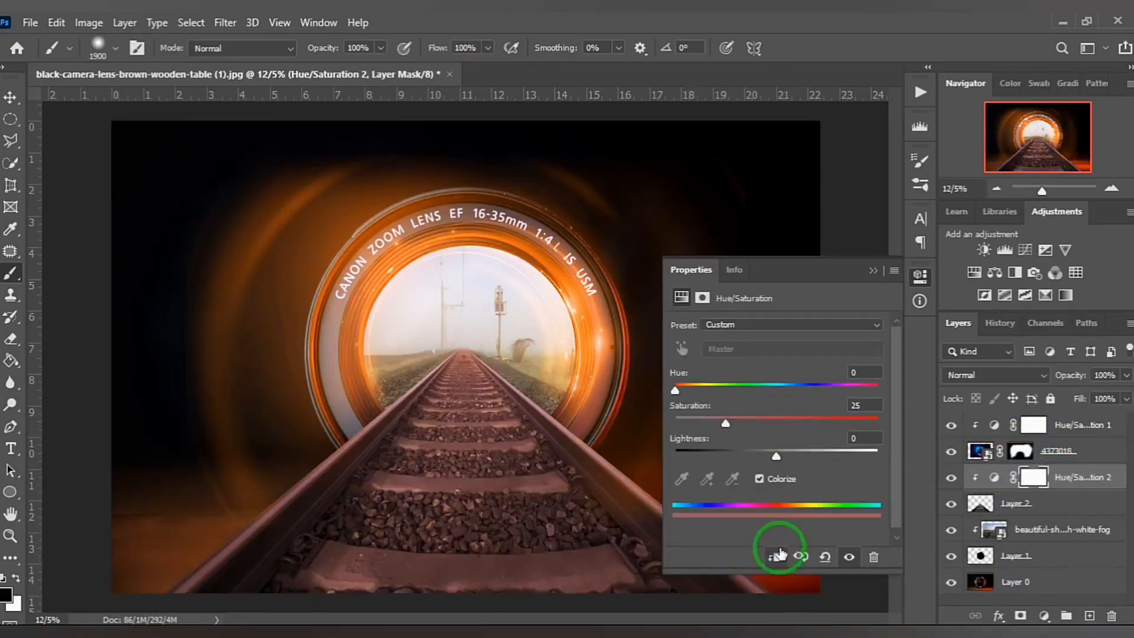
left_click_drag(675, 390, 707, 423)
left_click(760, 479)
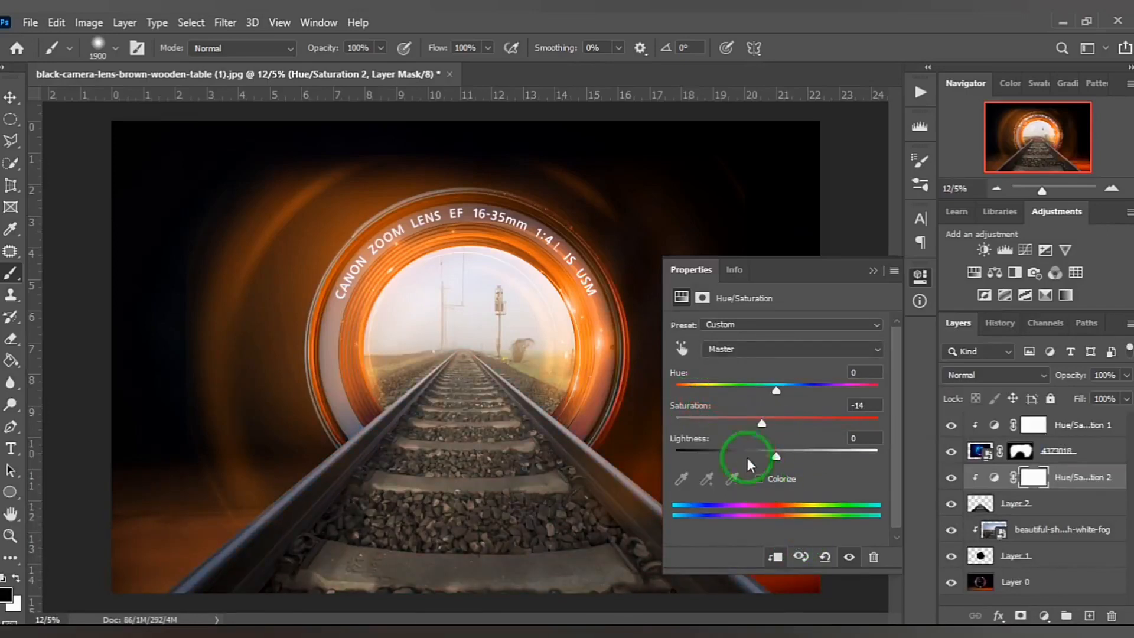
left_click_drag(770, 394, 821, 423)
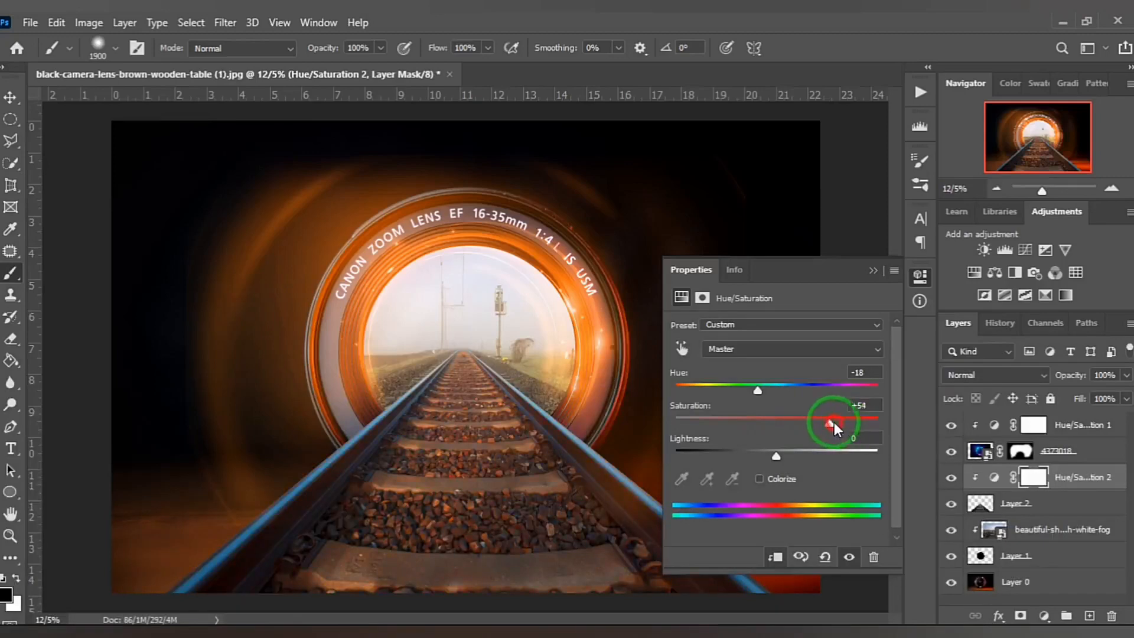
left_click(919, 276)
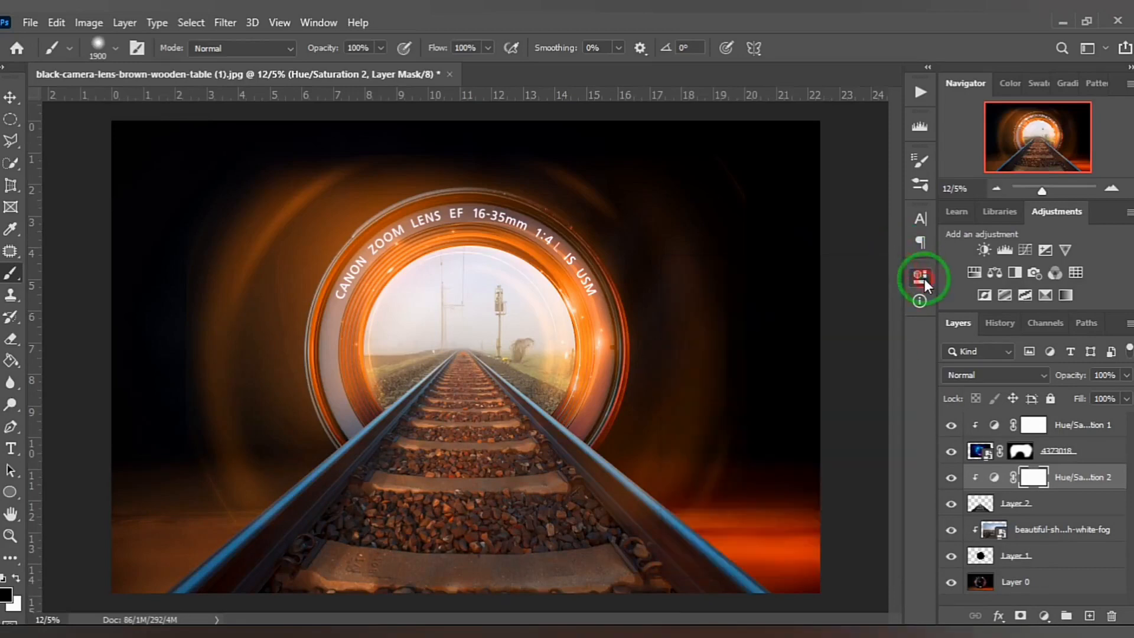
Step: Add a Levels adjustment clipped to the foggy railroad layer inside the lens, with shadow input 33 and slightly darker midtones
left_click(995, 531)
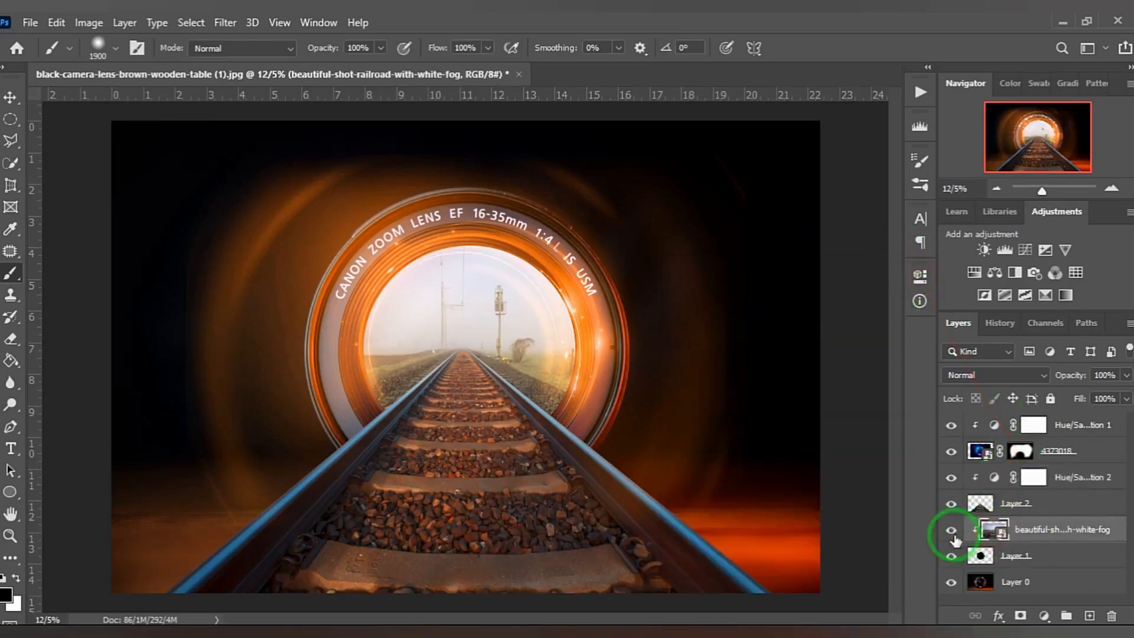
left_click(951, 531)
left_click(952, 534)
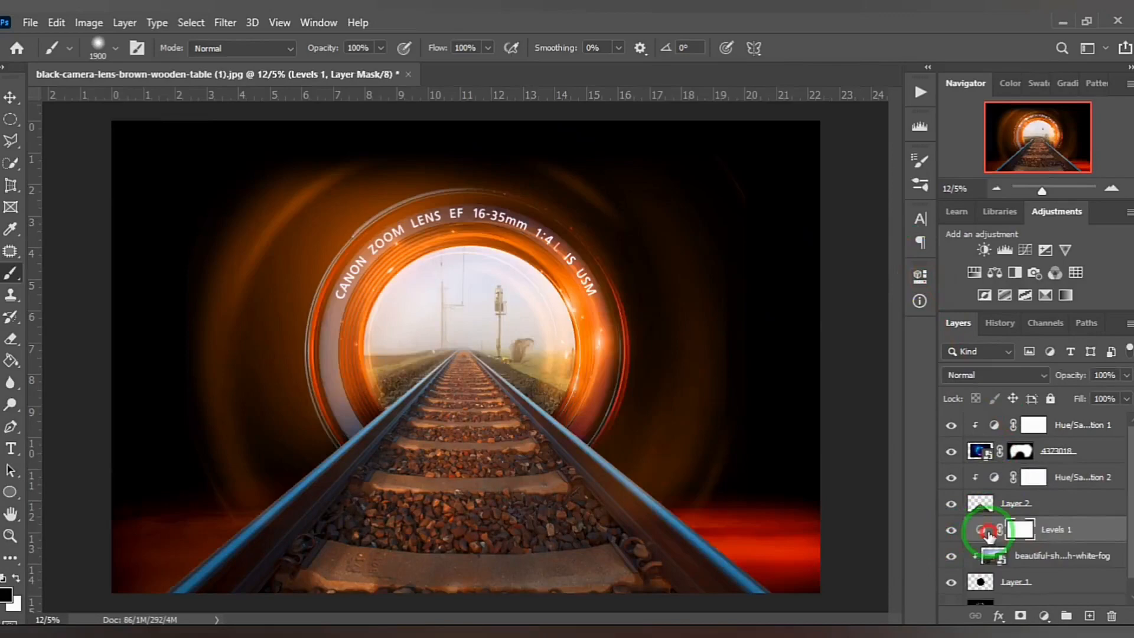
double_click(988, 534)
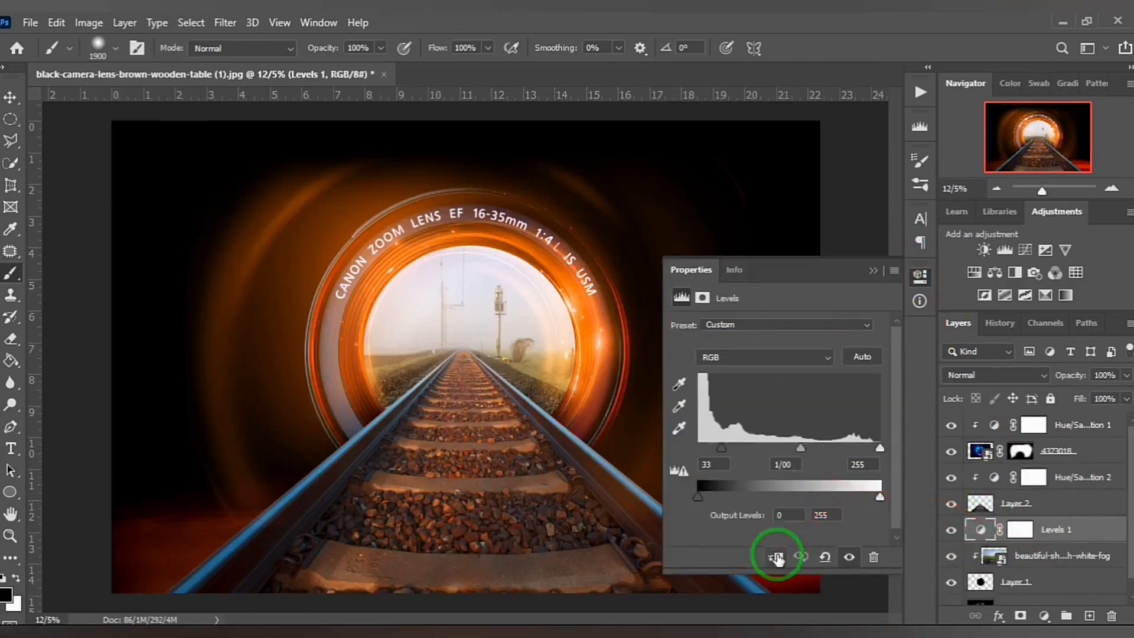
left_click(777, 557)
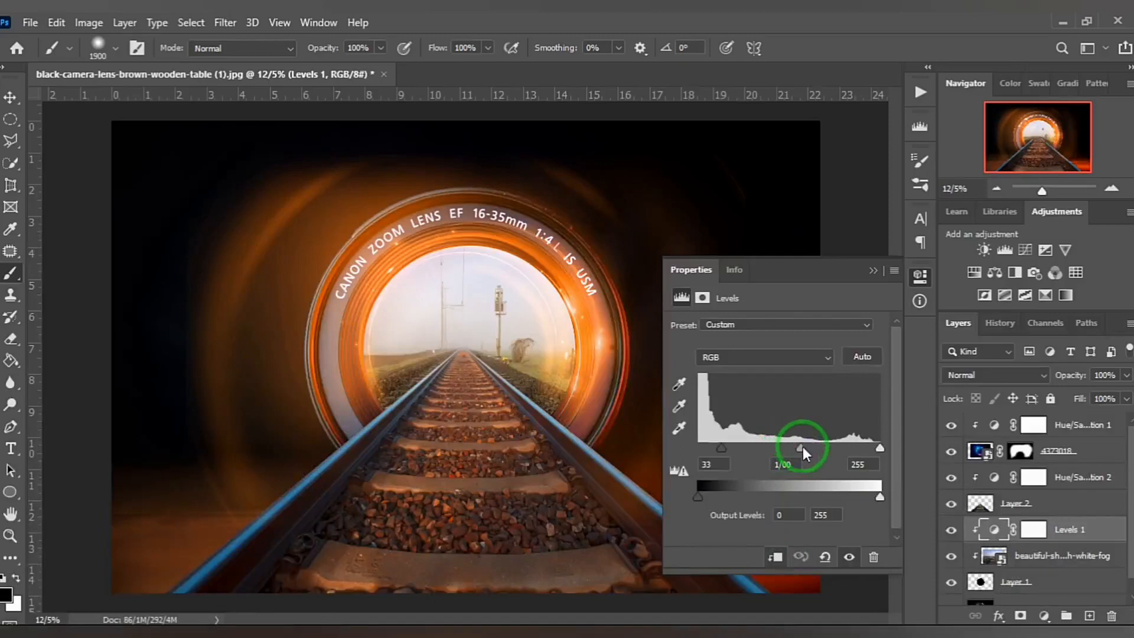
mouse_move(802, 446)
left_mouse_down()
mouse_move(824, 449)
mouse_move(808, 454)
left_mouse_up()
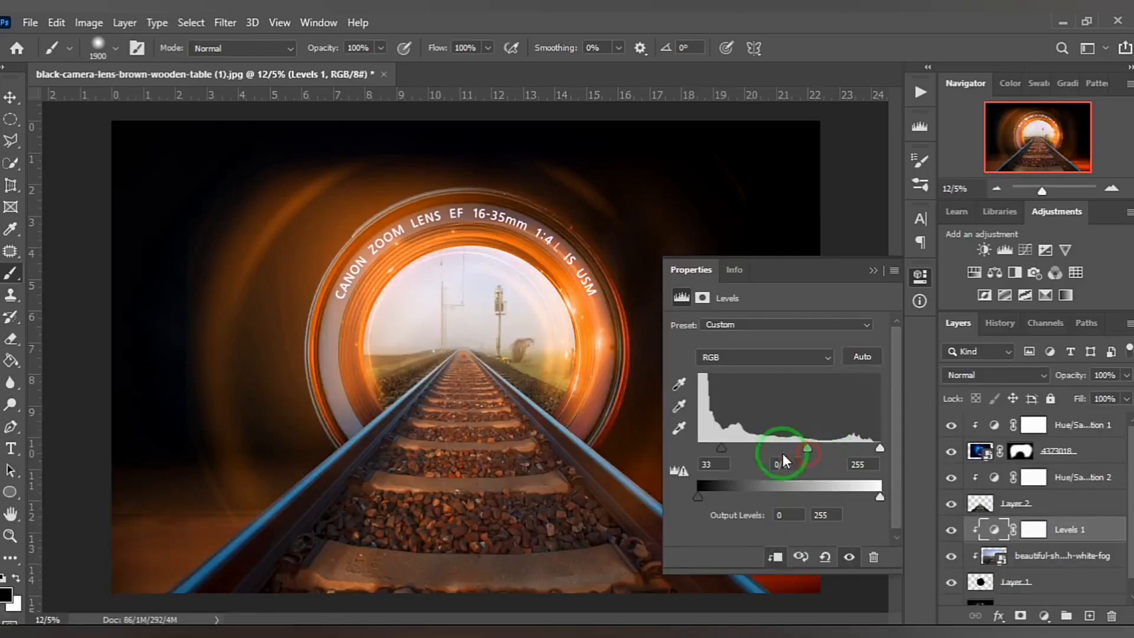
Step: Refine the Levels adjustment on the foggy railroad layer to shadow input 26 and midtone input about 0.97
mouse_move(719, 449)
left_mouse_down()
mouse_move(799, 449)
mouse_move(719, 455)
left_mouse_up()
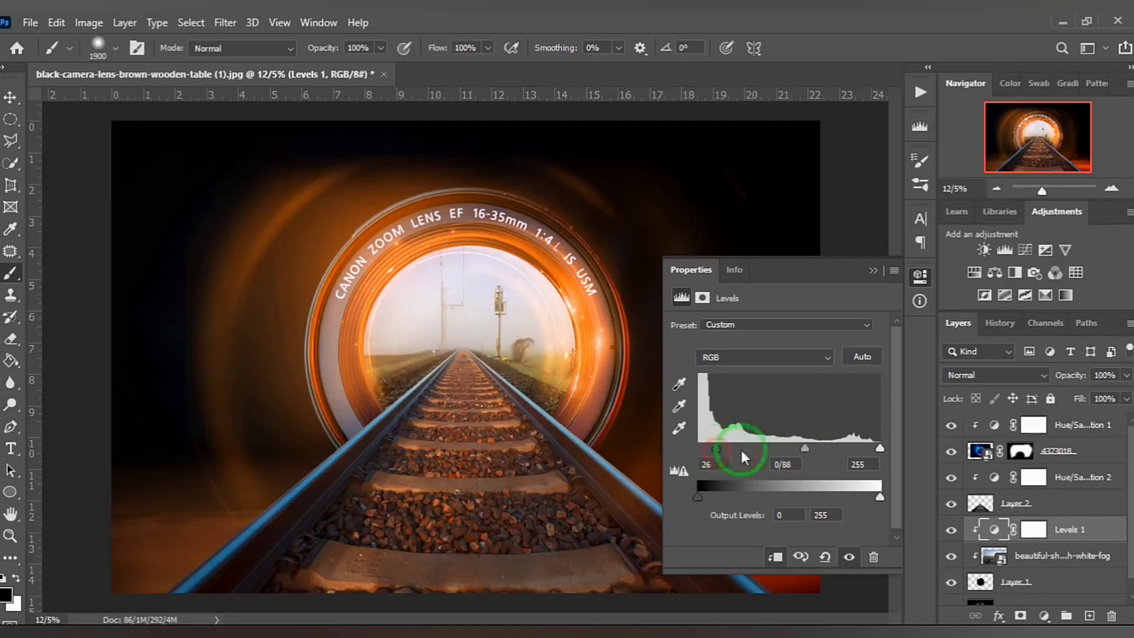
mouse_move(806, 446)
left_mouse_down()
mouse_move(821, 447)
mouse_move(799, 451)
mouse_move(808, 459)
left_mouse_up()
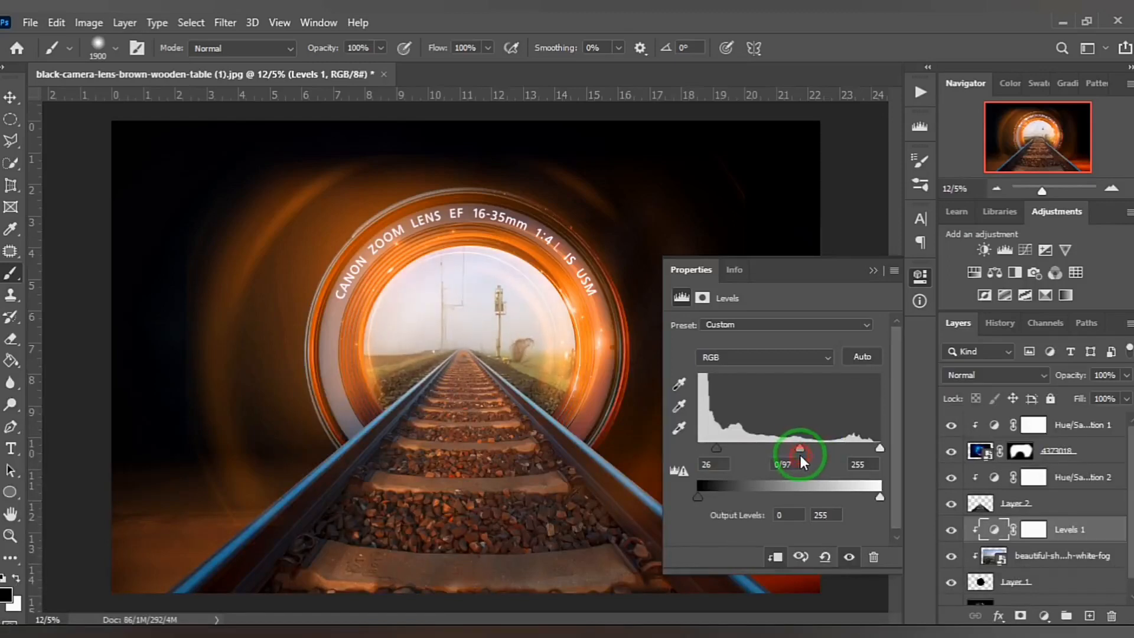
left_click(919, 276)
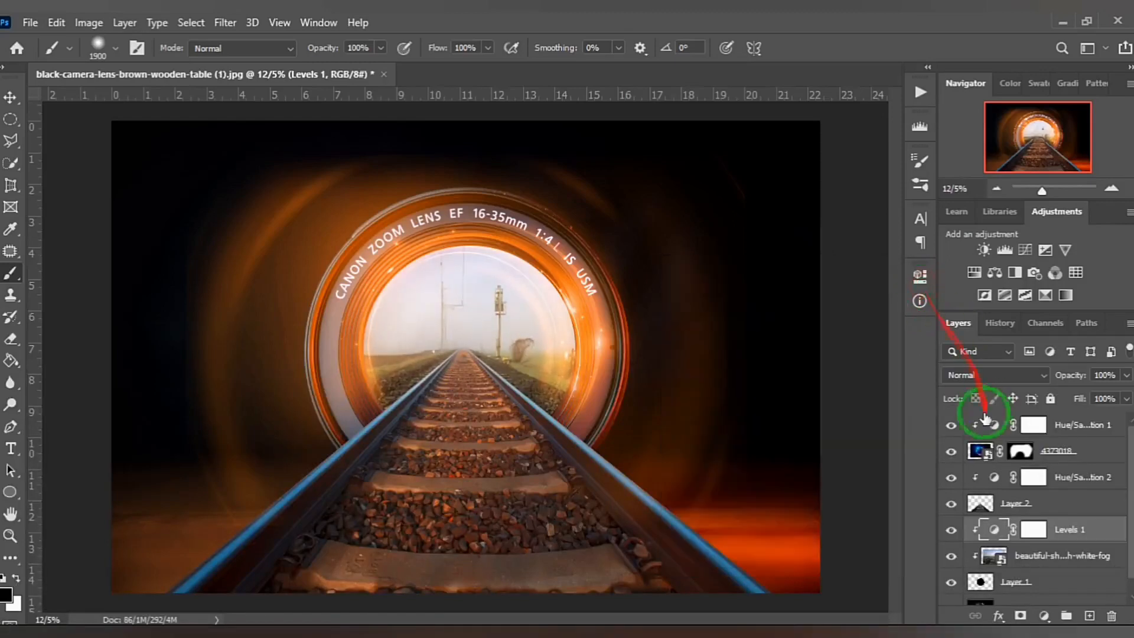
Step: Place Image (23).jpg from the 33 Wonderland Magic Photo Overlays folder directly above the foggy railroad layer
left_click(977, 476)
left_click(946, 479)
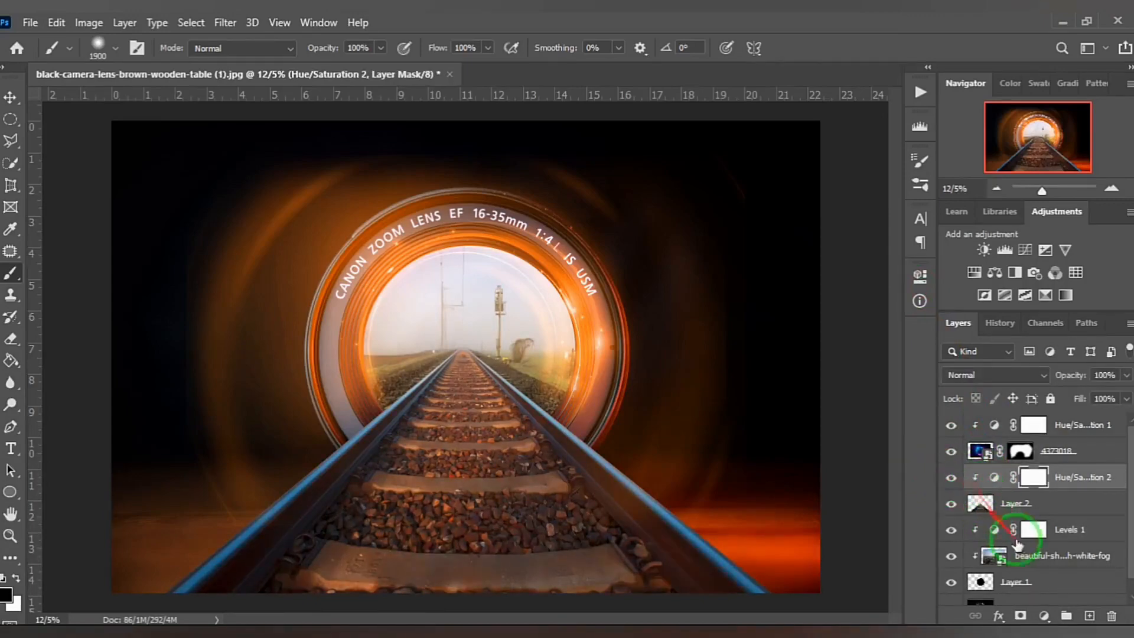
left_click(998, 556)
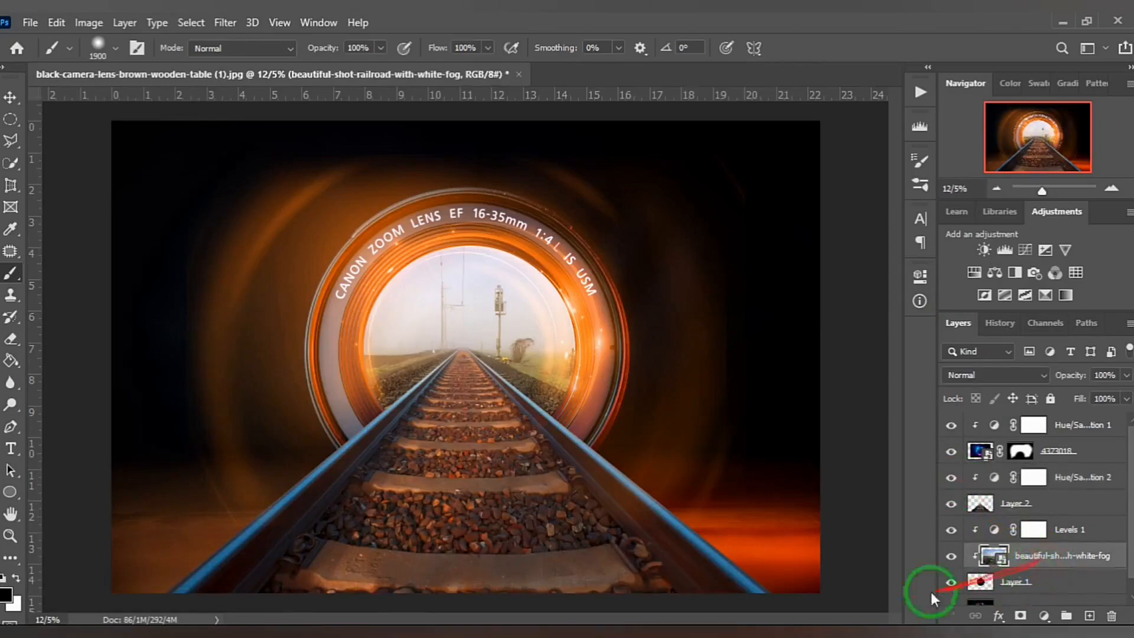
mouse_move(293, 629)
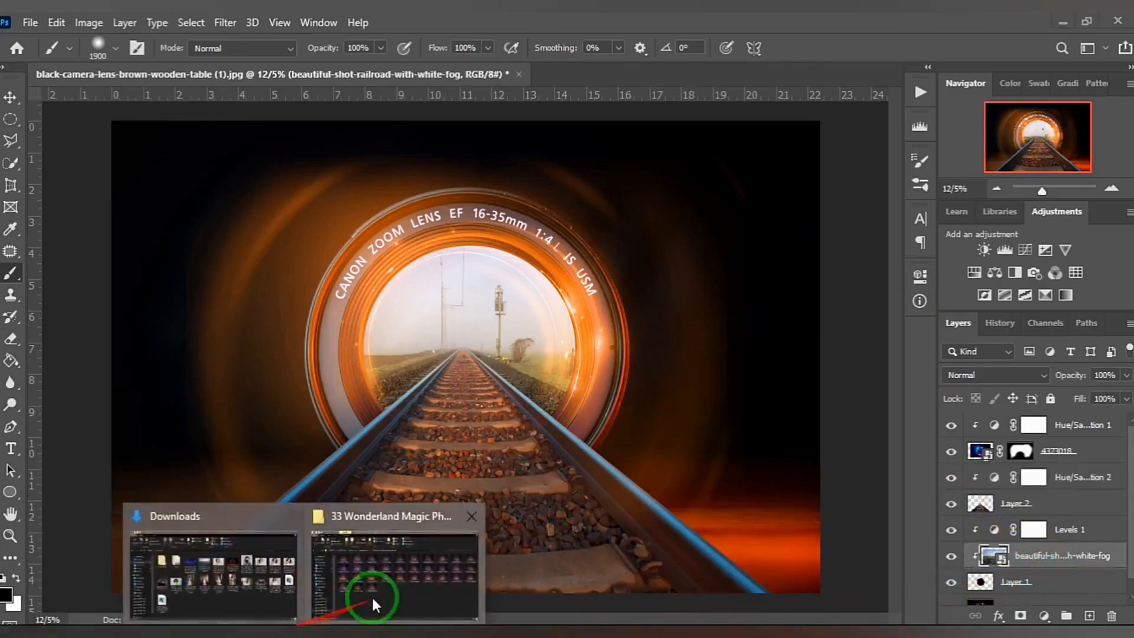
left_click(373, 596)
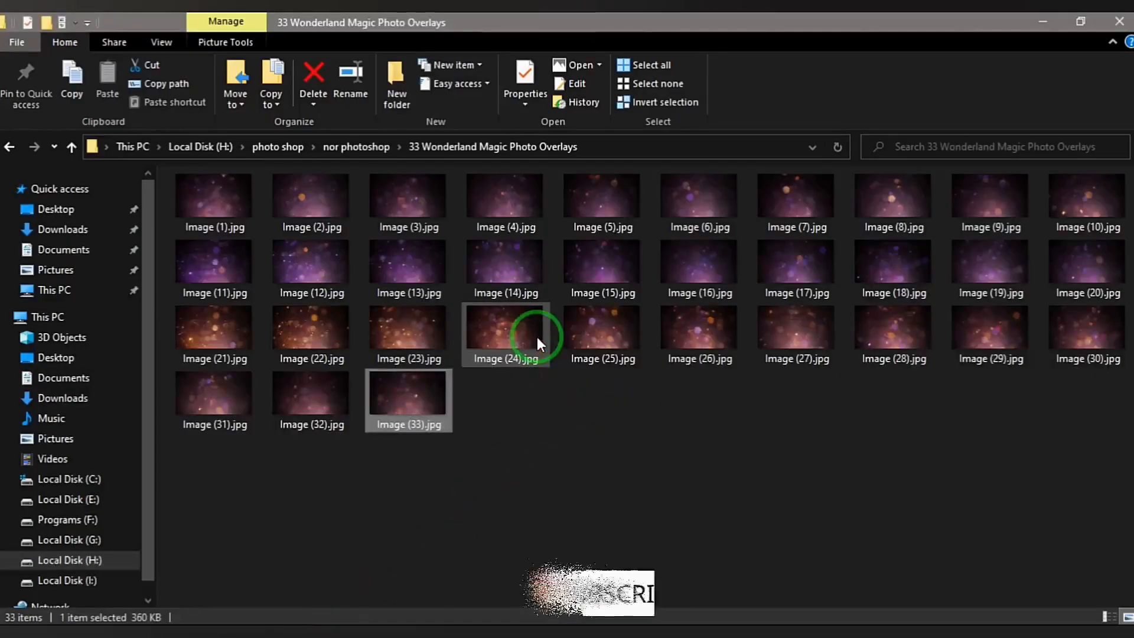
left_click_drag(405, 336, 480, 469)
left_click_drag(544, 435, 535, 440)
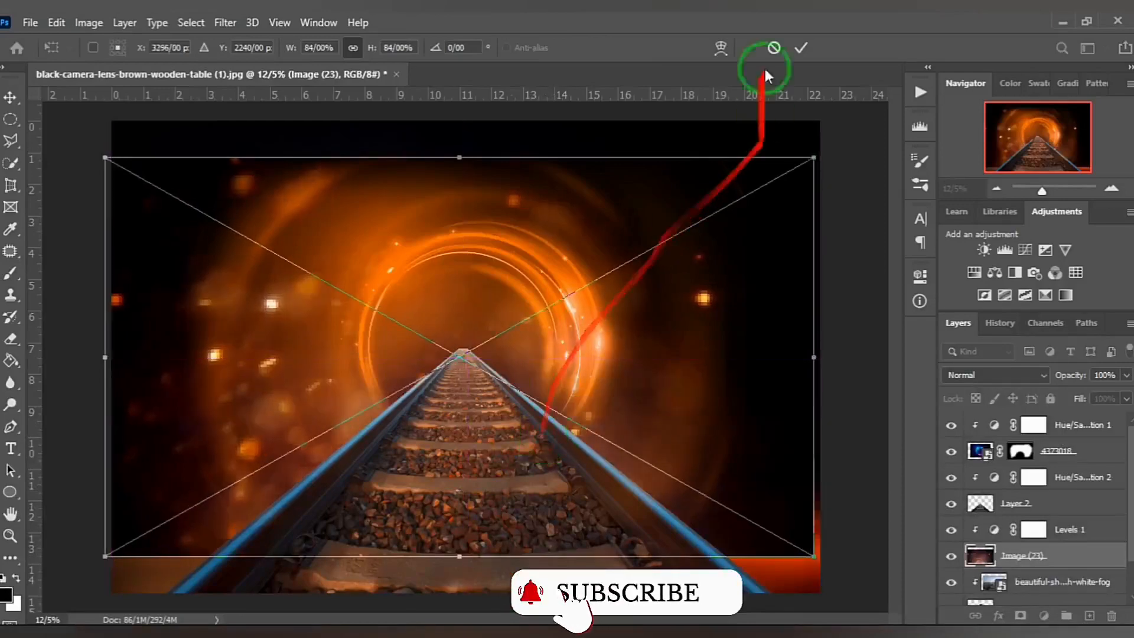
left_click(801, 47)
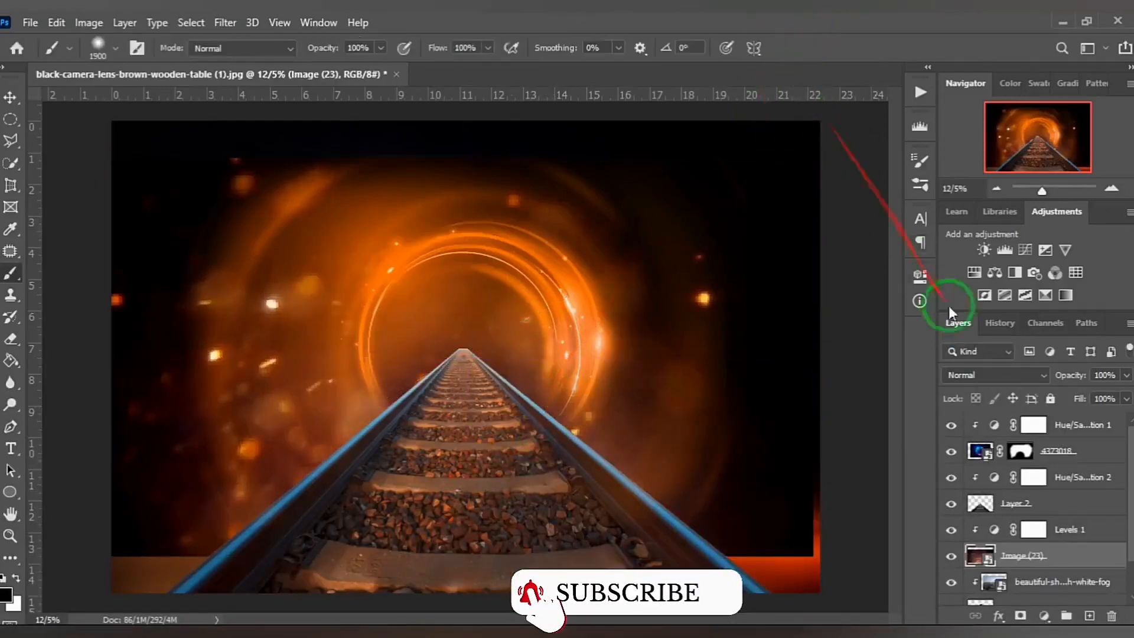
Step: Set the Image (23) overlay's blend mode to Screen and move it above the Levels adjustment, just below Layer 2
left_click(1001, 376)
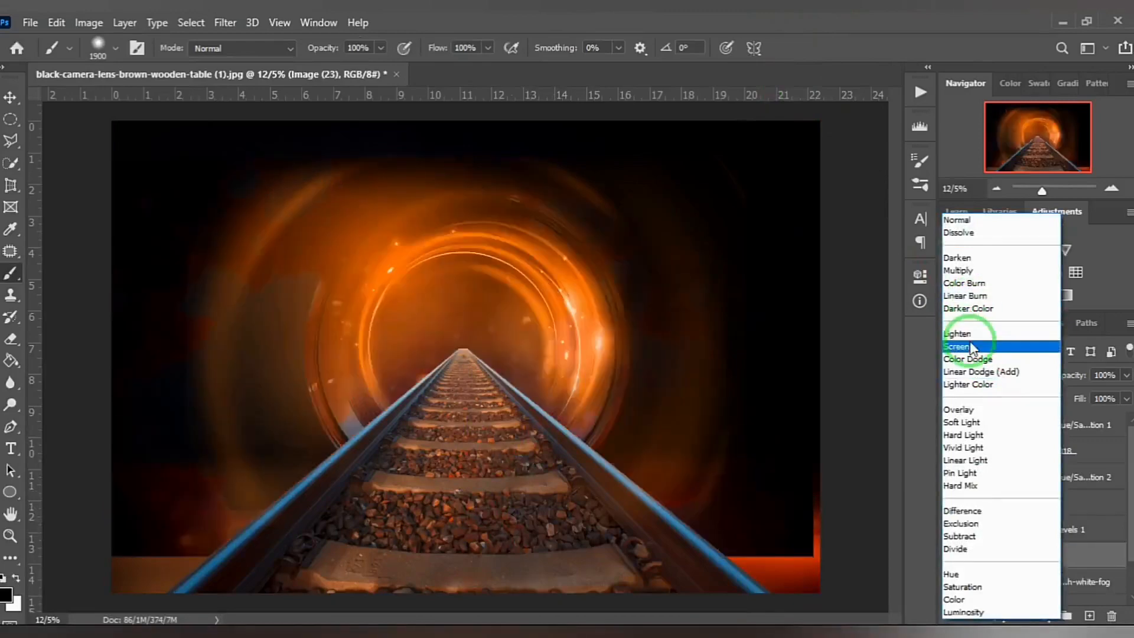
left_click(970, 342)
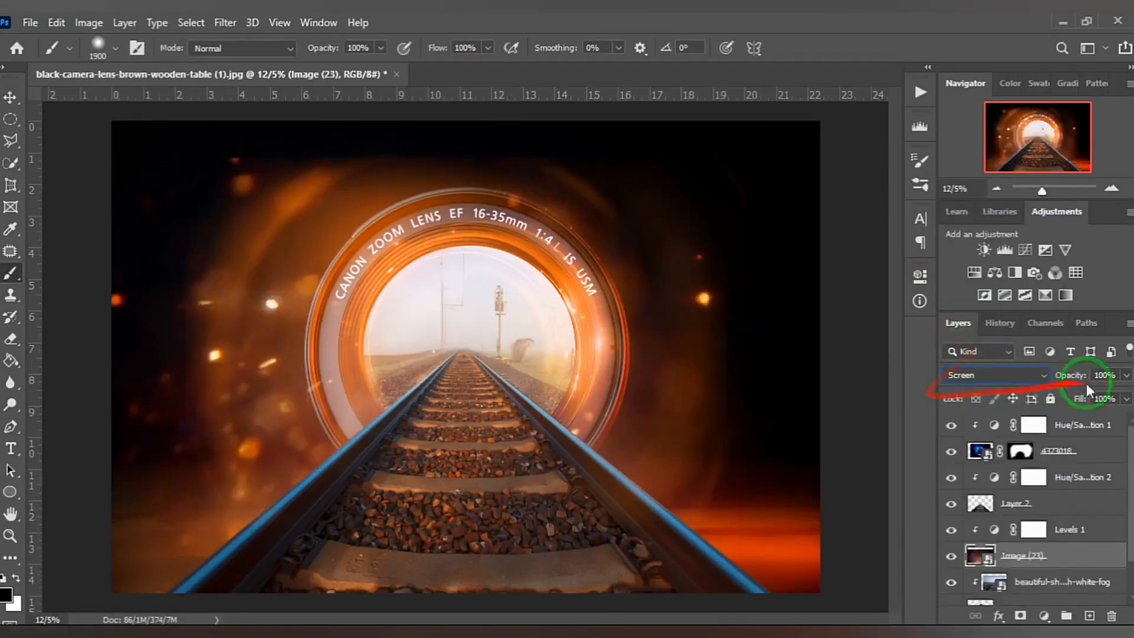
left_click(1127, 377)
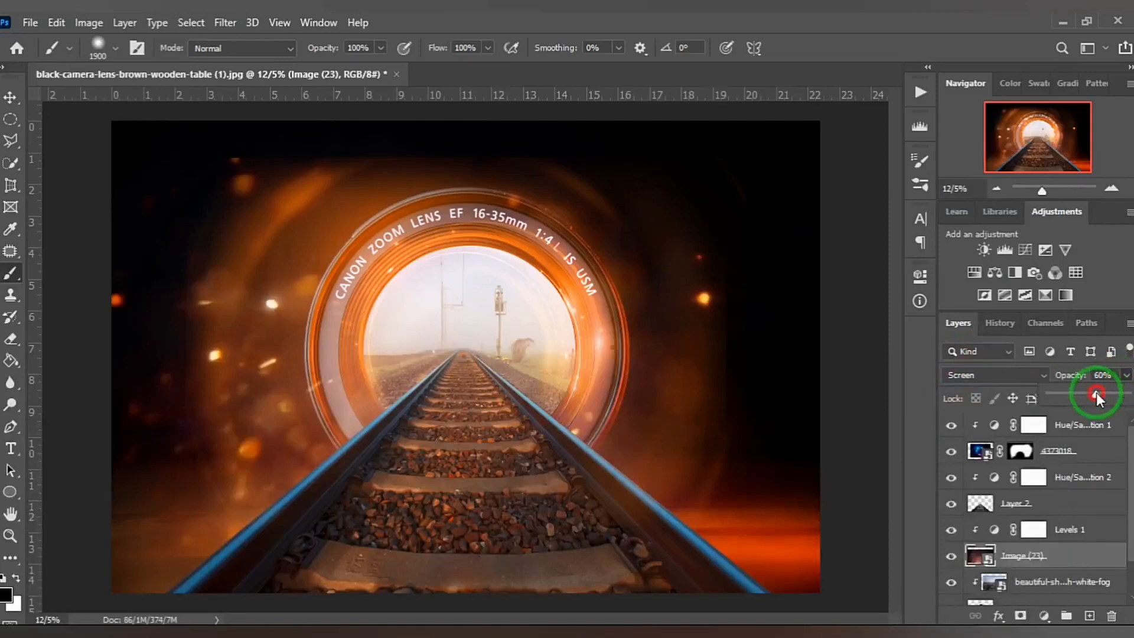
left_click_drag(1083, 395, 1127, 395)
mouse_move(1080, 556)
left_mouse_down()
mouse_move(1077, 418)
mouse_move(1083, 539)
mouse_move(1073, 538)
mouse_move(1093, 611)
mouse_move(1115, 636)
mouse_move(1094, 569)
mouse_move(1118, 568)
mouse_move(1072, 514)
mouse_move(1081, 473)
left_mouse_up()
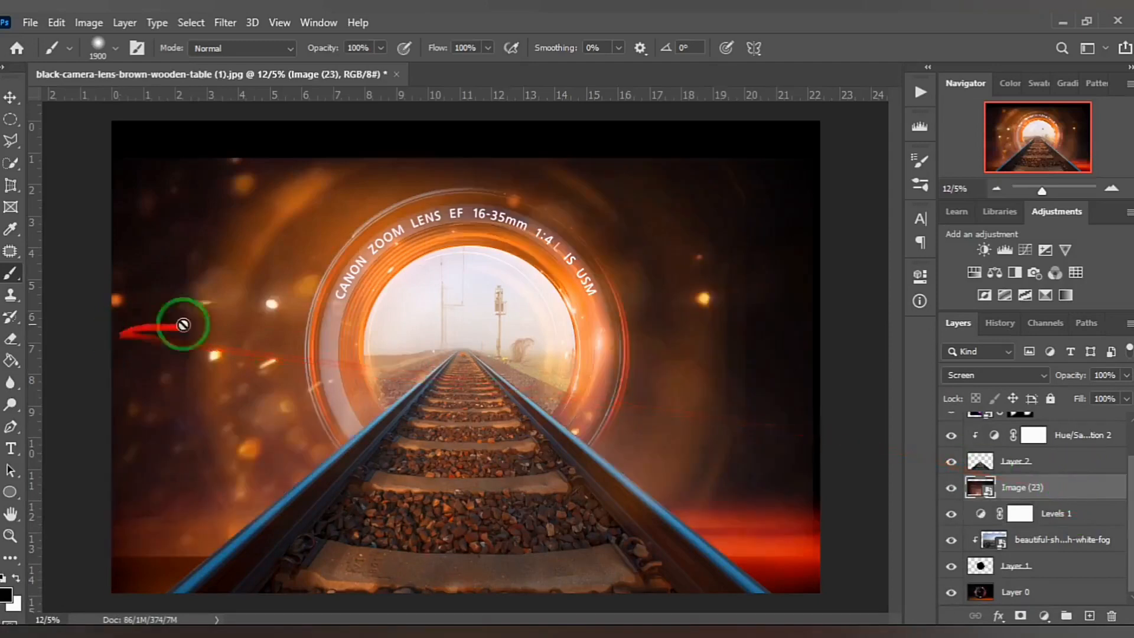
Step: Set the Image (23) overlay's opacity to 51% and mask out its hard outer edges with a soft black brush
left_click(1126, 375)
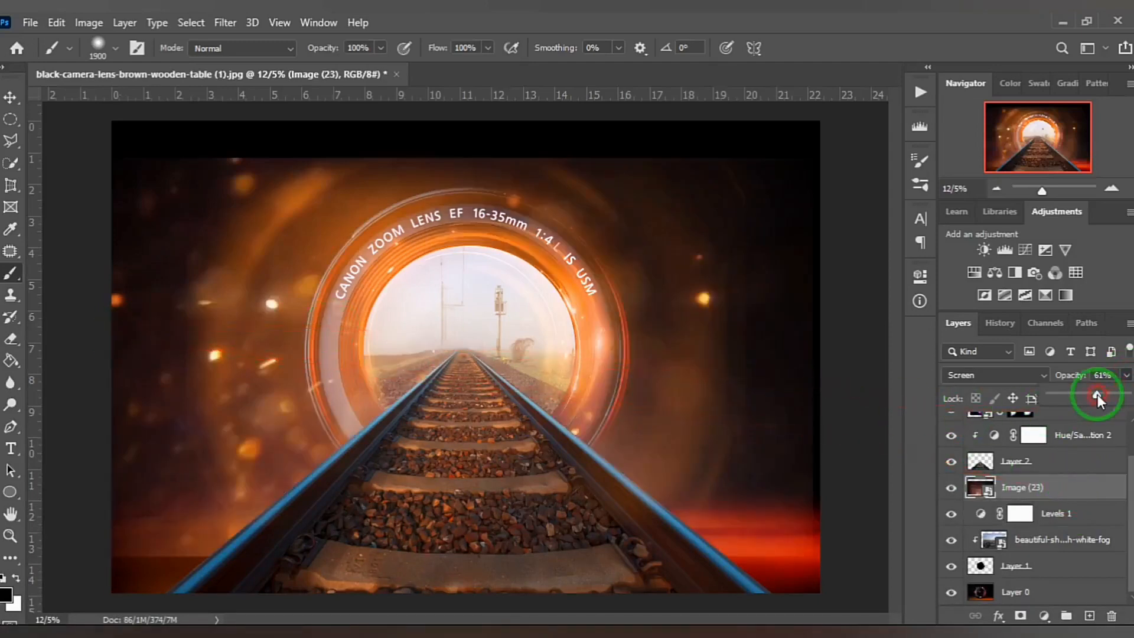
left_click_drag(1092, 396, 1089, 396)
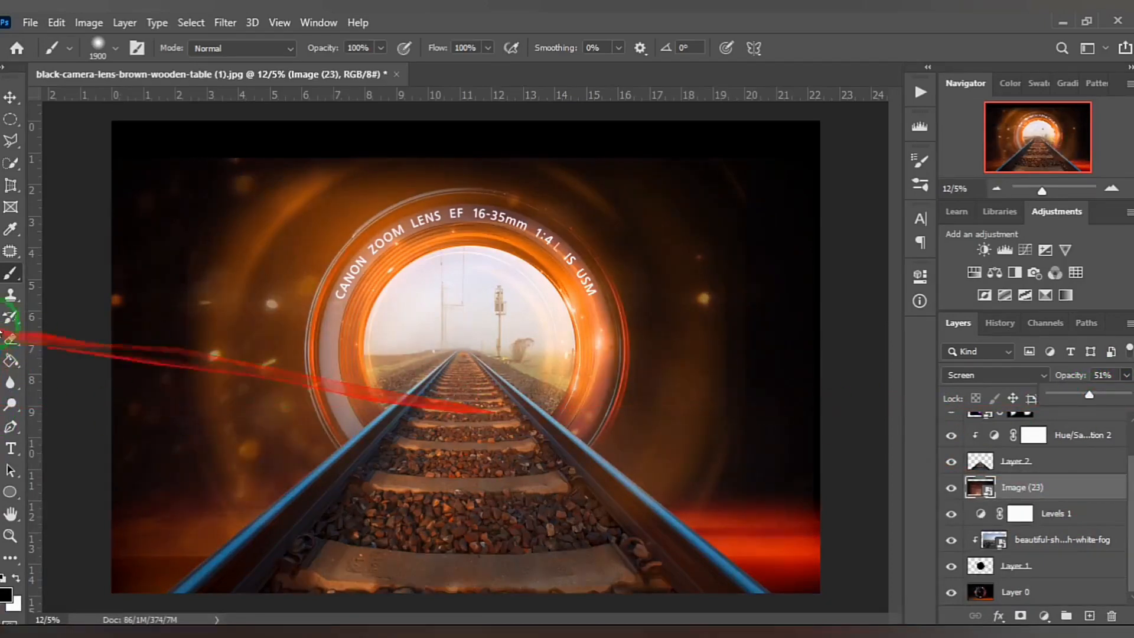
left_click(1020, 616)
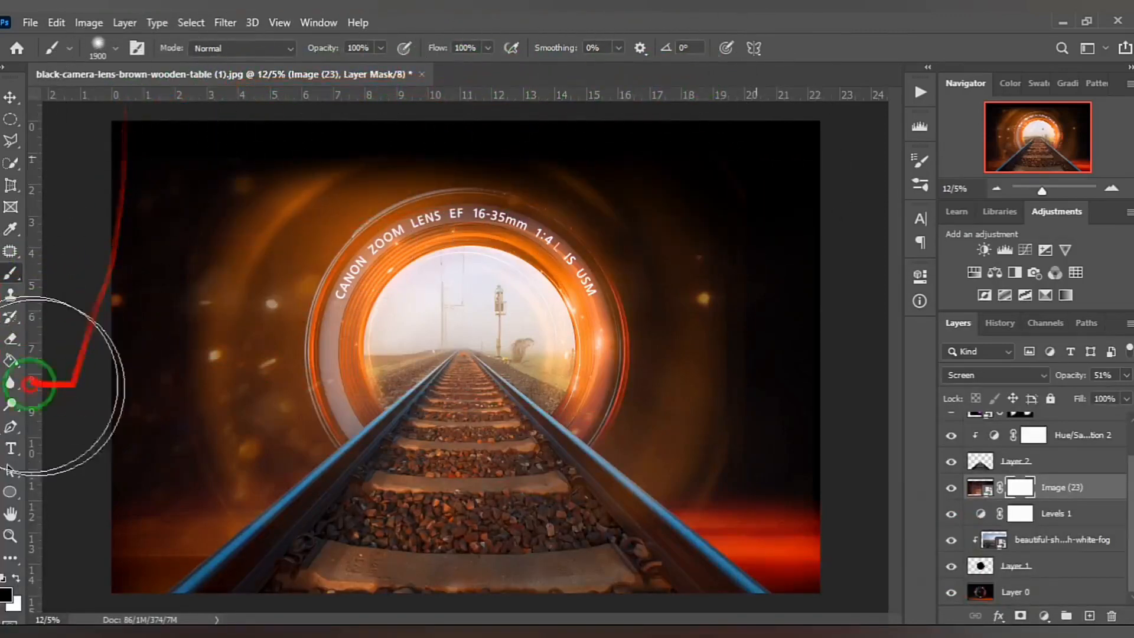
mouse_move(116, 497)
left_mouse_down()
mouse_move(617, 570)
mouse_move(819, 567)
mouse_move(814, 247)
mouse_move(806, 534)
mouse_move(714, 617)
mouse_move(675, 633)
mouse_move(795, 620)
left_mouse_up()
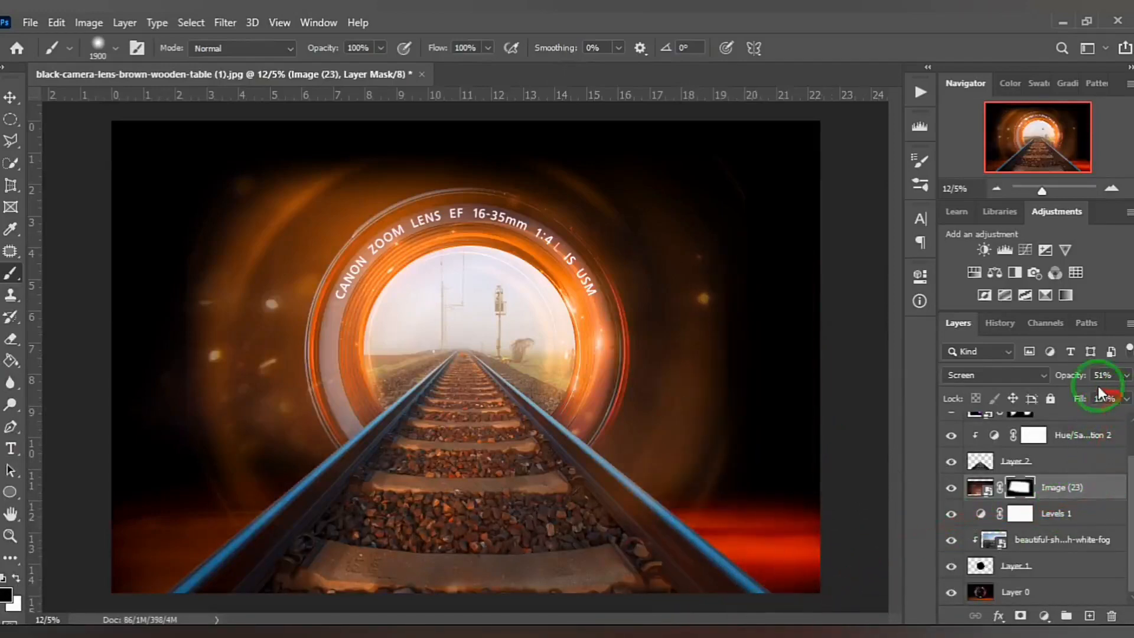
Step: Raise the Image (23) overlay's opacity to 89% and mask it out over the foggy scene inside the lens
left_click(1125, 376)
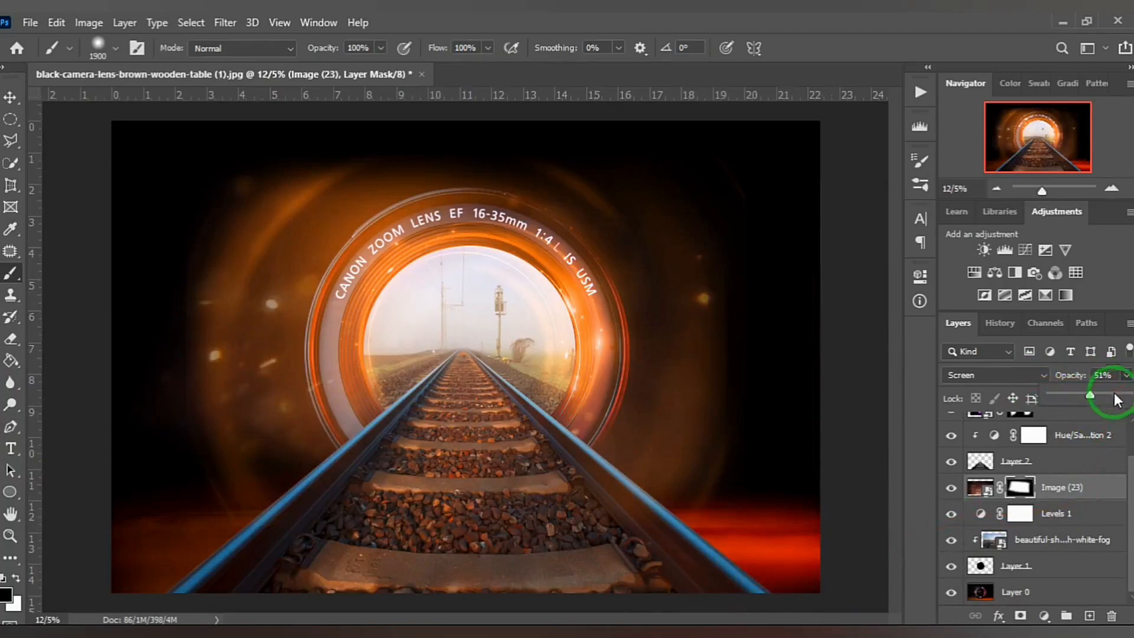
left_click_drag(1116, 397, 1121, 399)
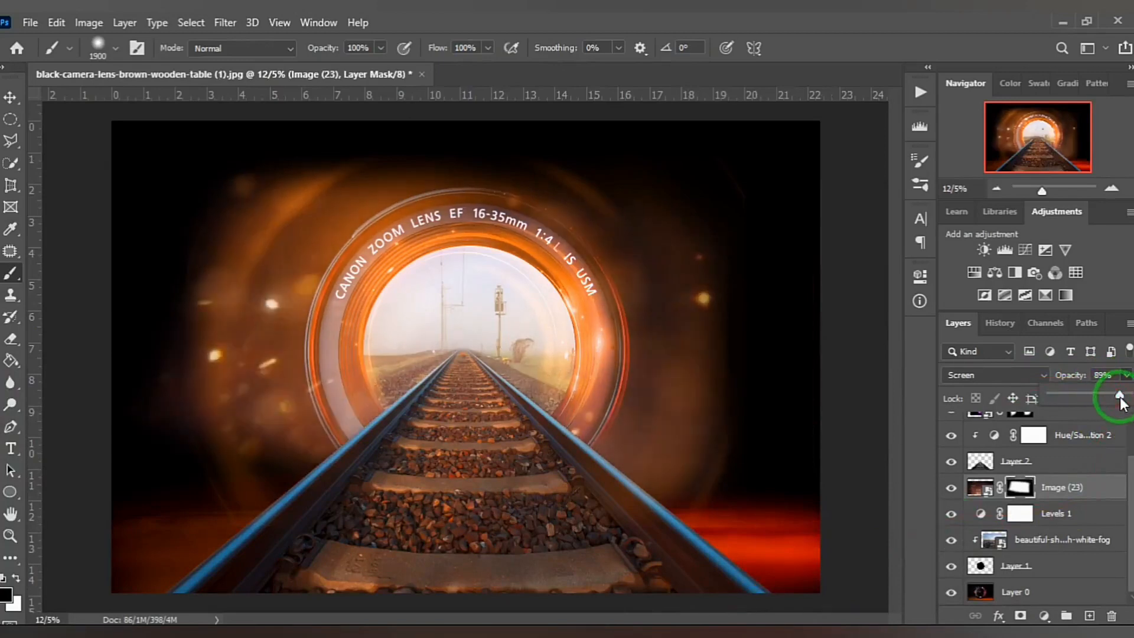
left_click(453, 349)
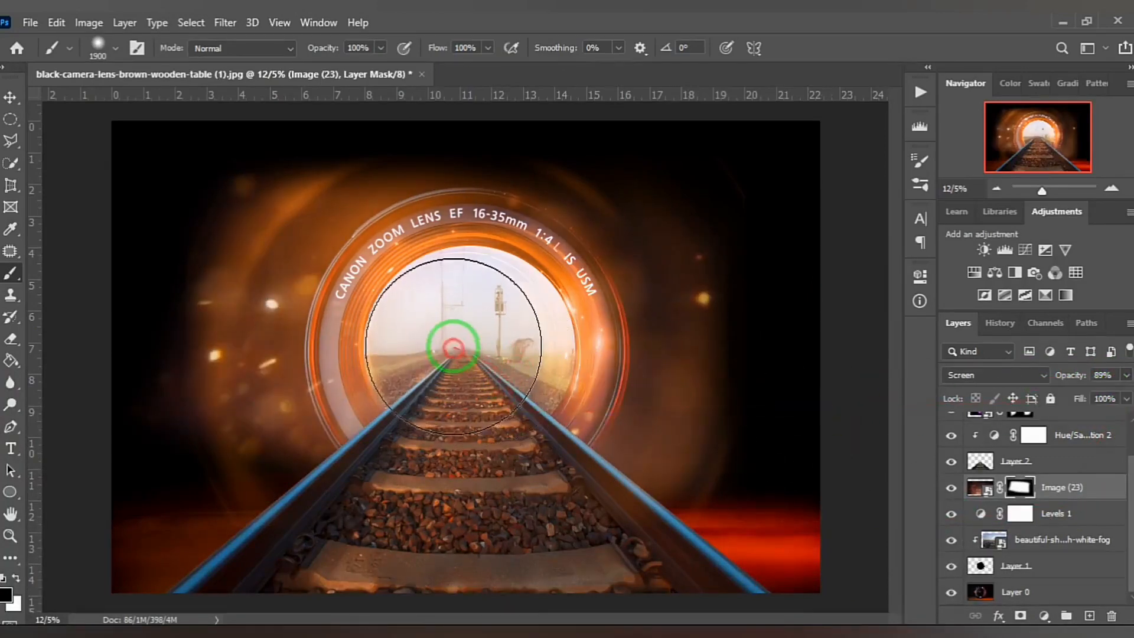
left_click(460, 339)
mouse_move(460, 339)
left_mouse_down()
mouse_move(482, 355)
mouse_move(453, 343)
left_mouse_up()
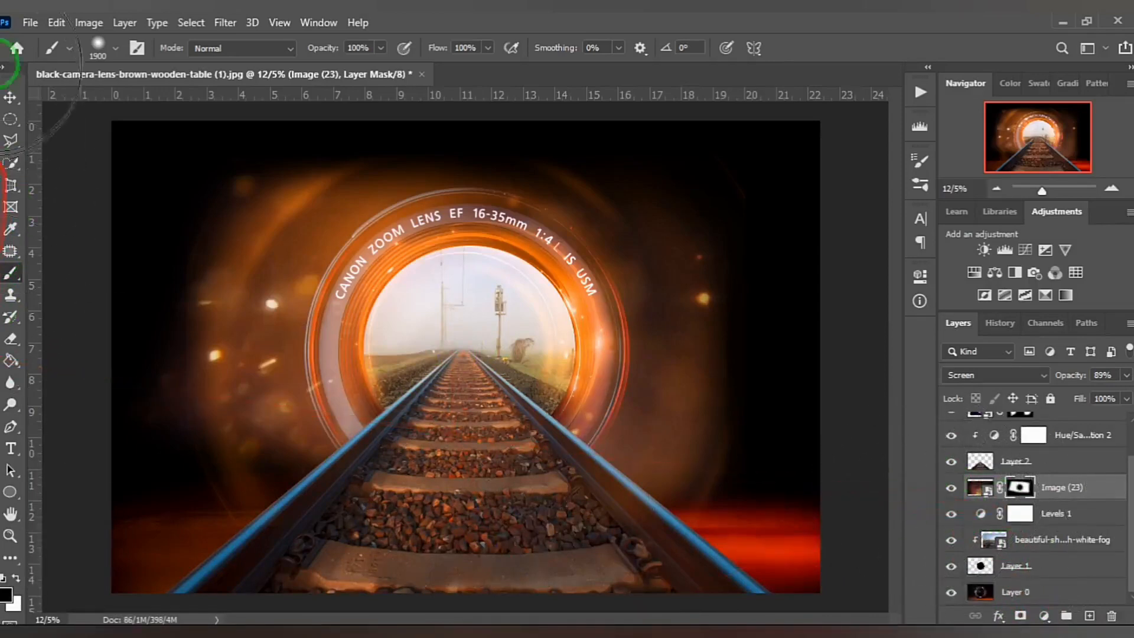
Step: Toggle the Levels 1 adjustment to compare its effect on the image, and delete it
left_click(11, 97)
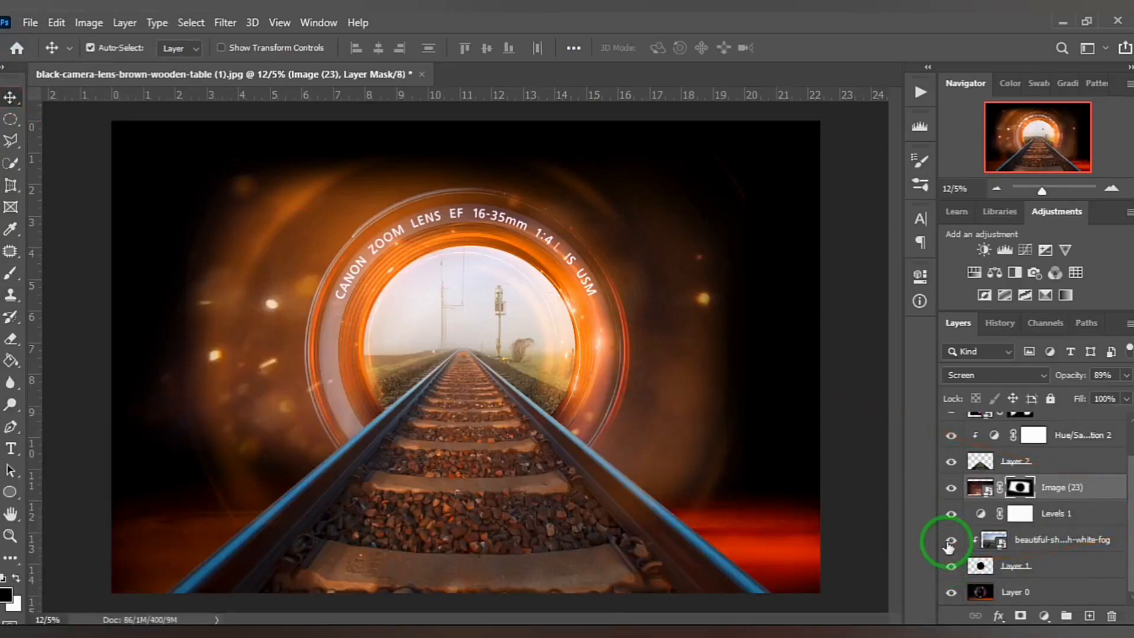
left_click(951, 514)
left_click(952, 515)
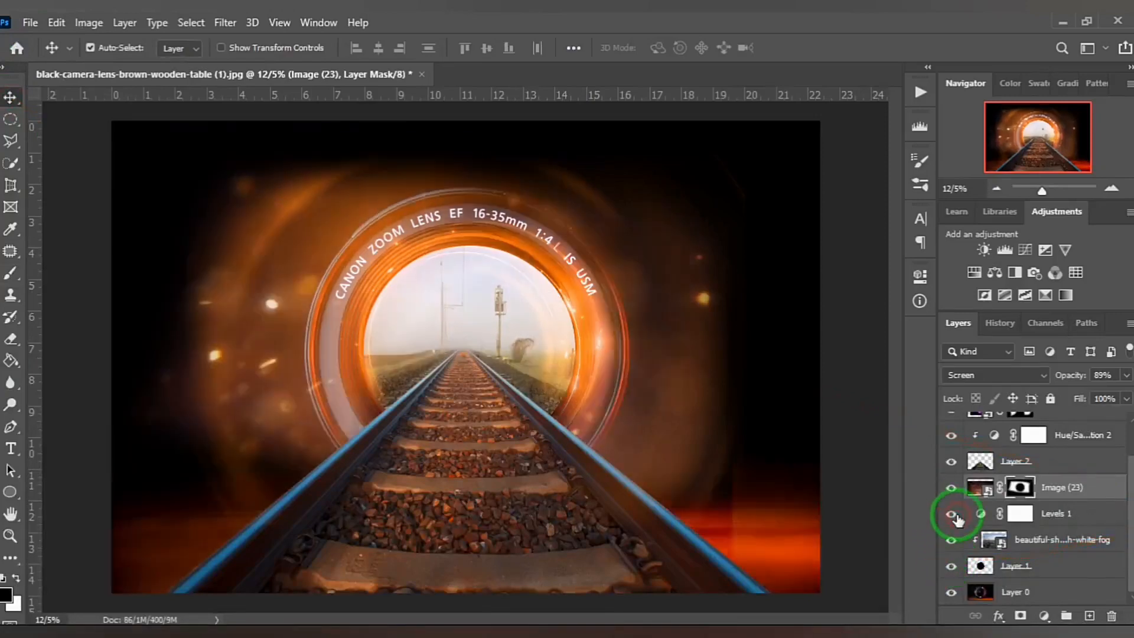
left_click(951, 515)
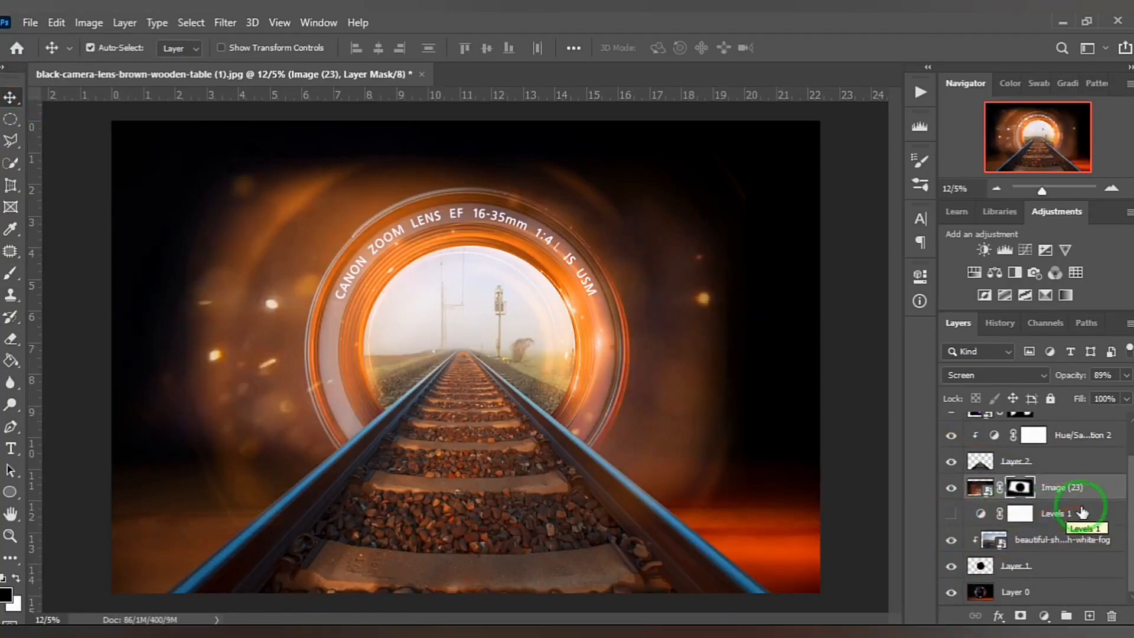
left_click(1119, 512)
left_click_drag(1121, 512, 1112, 616)
Step: Add a new Levels adjustment directly above the foggy railroad layer with midtone input about 0.82
left_click(1045, 619)
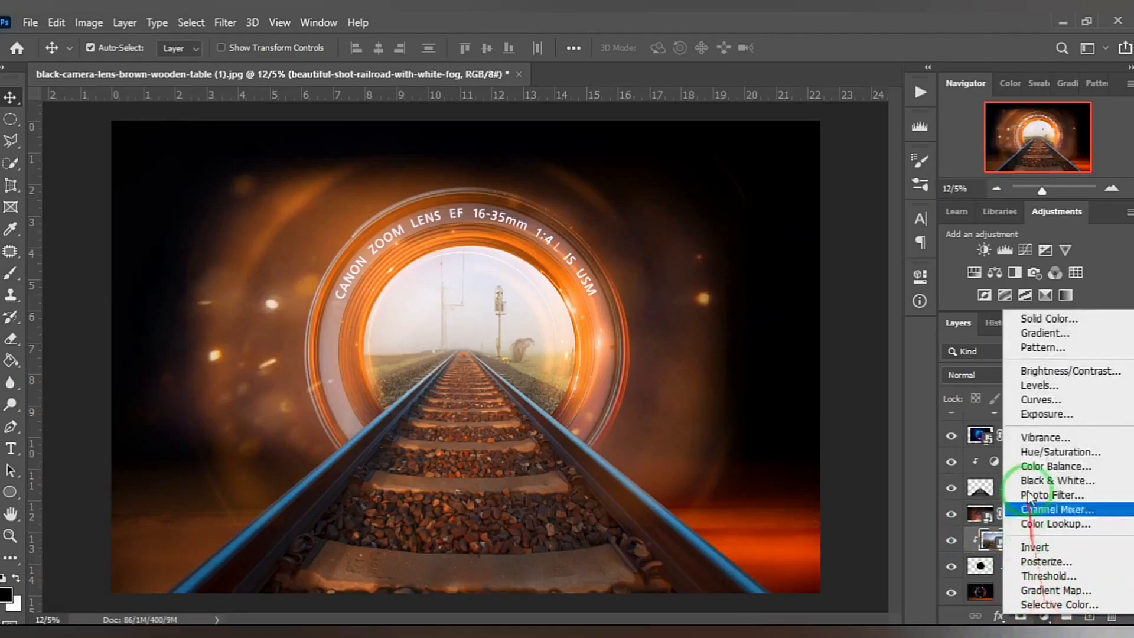
left_click(1031, 378)
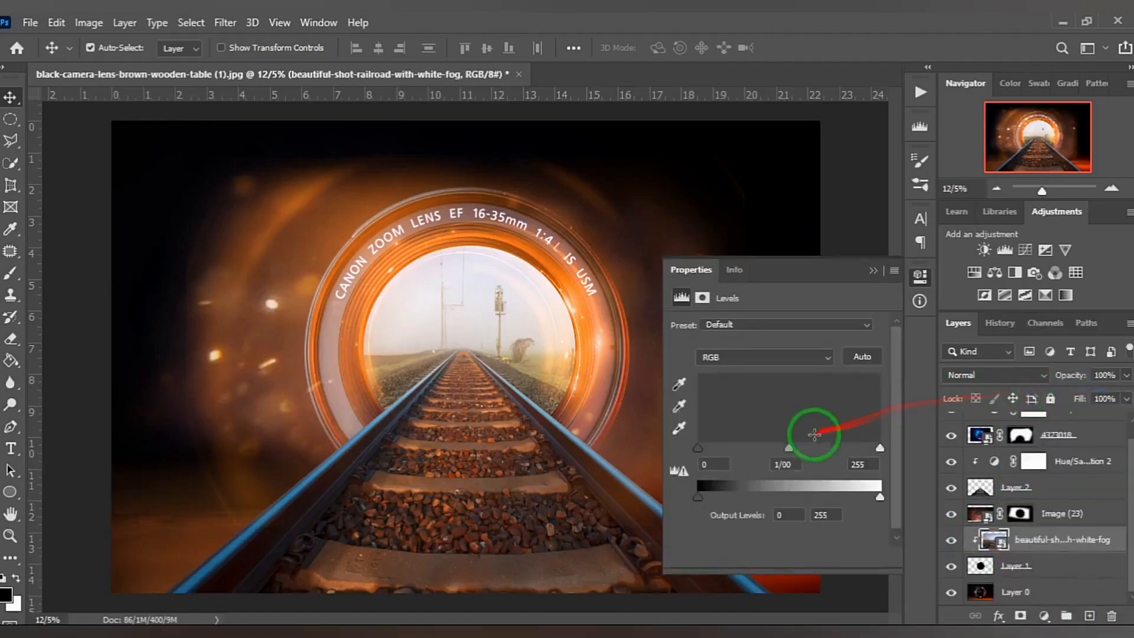
left_click_drag(793, 448, 801, 449)
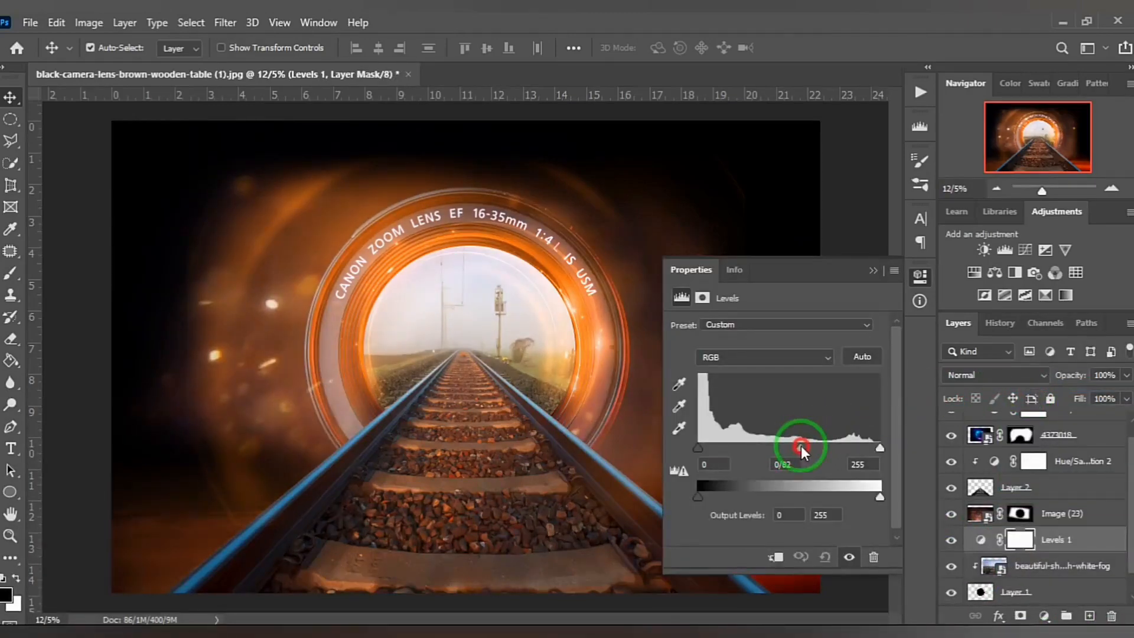
left_click(921, 279)
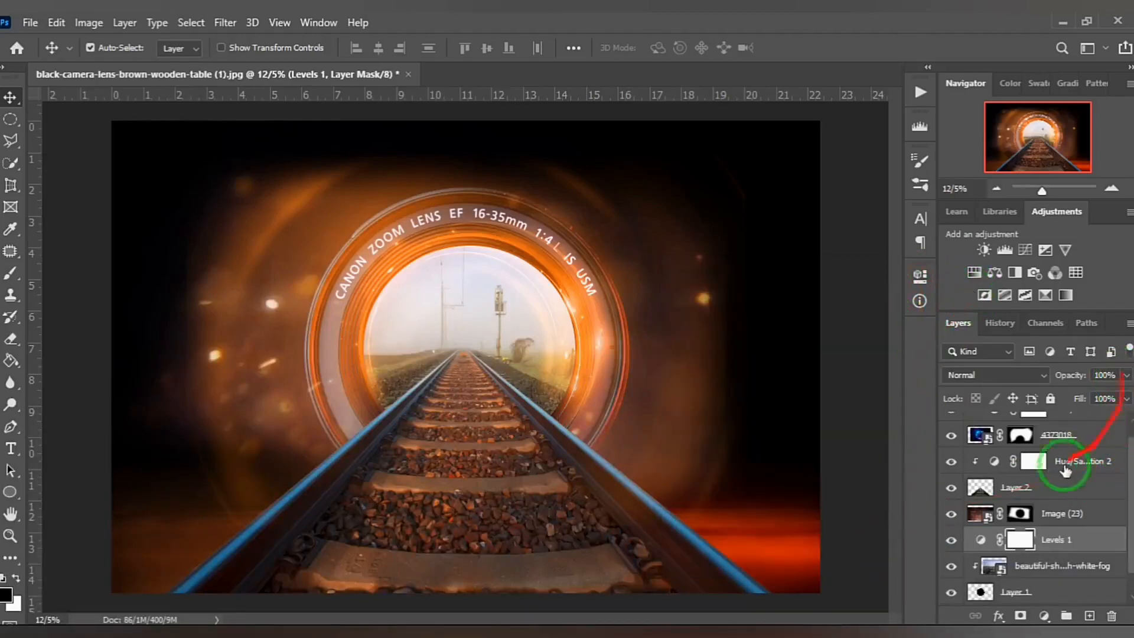
Step: Hide and show the Image (23) overlay to compare the picture with and without the sparks
scroll(1060, 469, "up", 1)
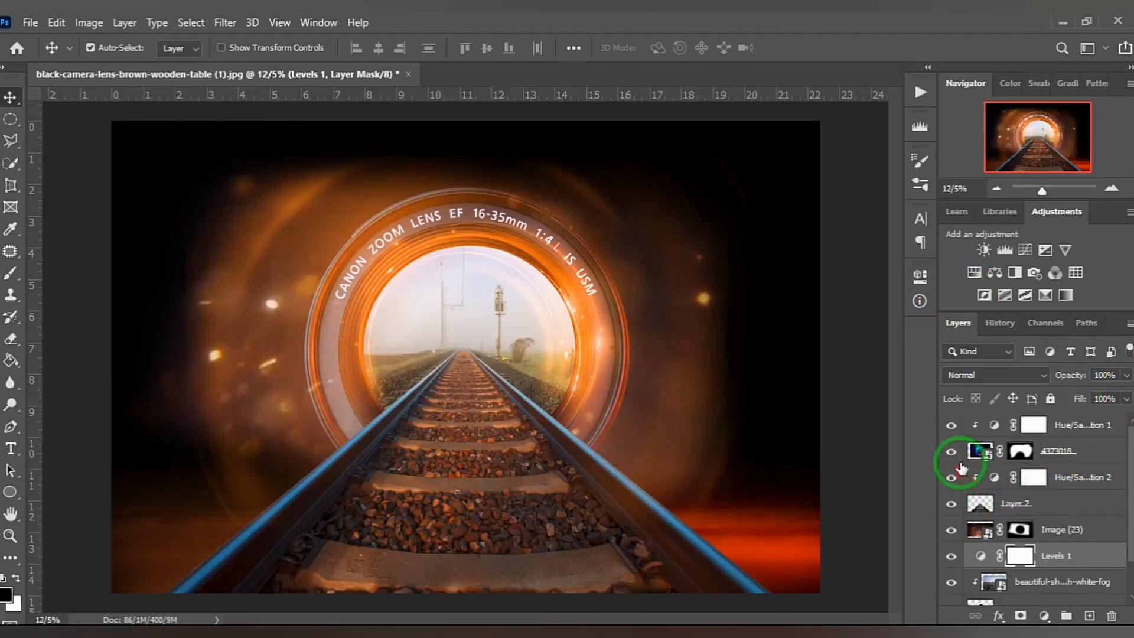
scroll(963, 466, "down", 2)
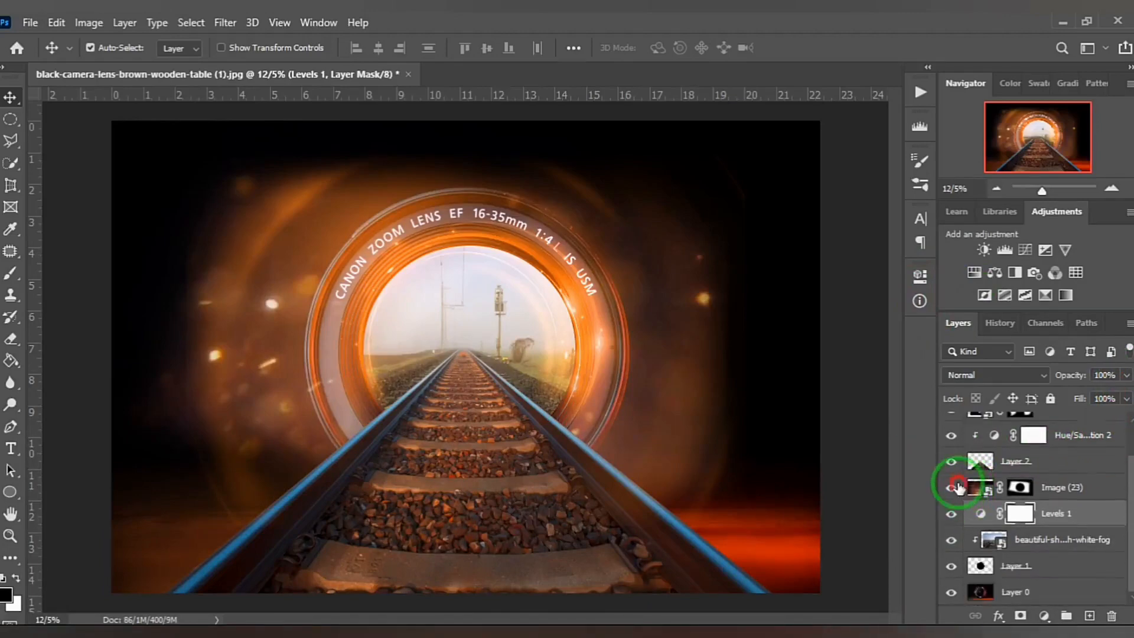
left_click(958, 487)
left_click(952, 487)
left_click(1099, 485)
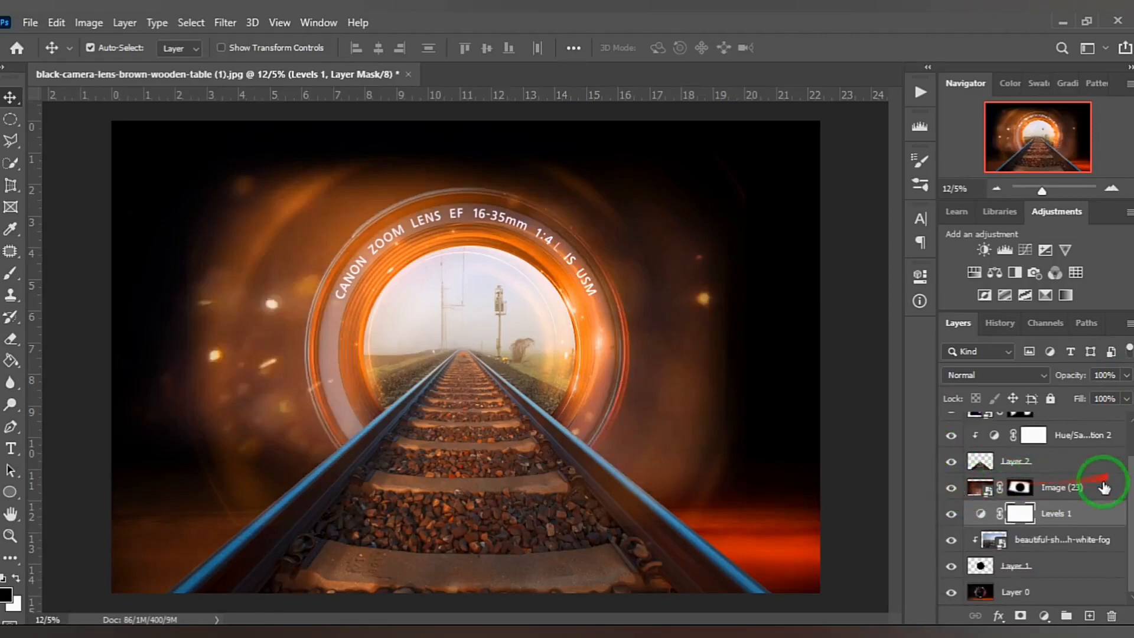